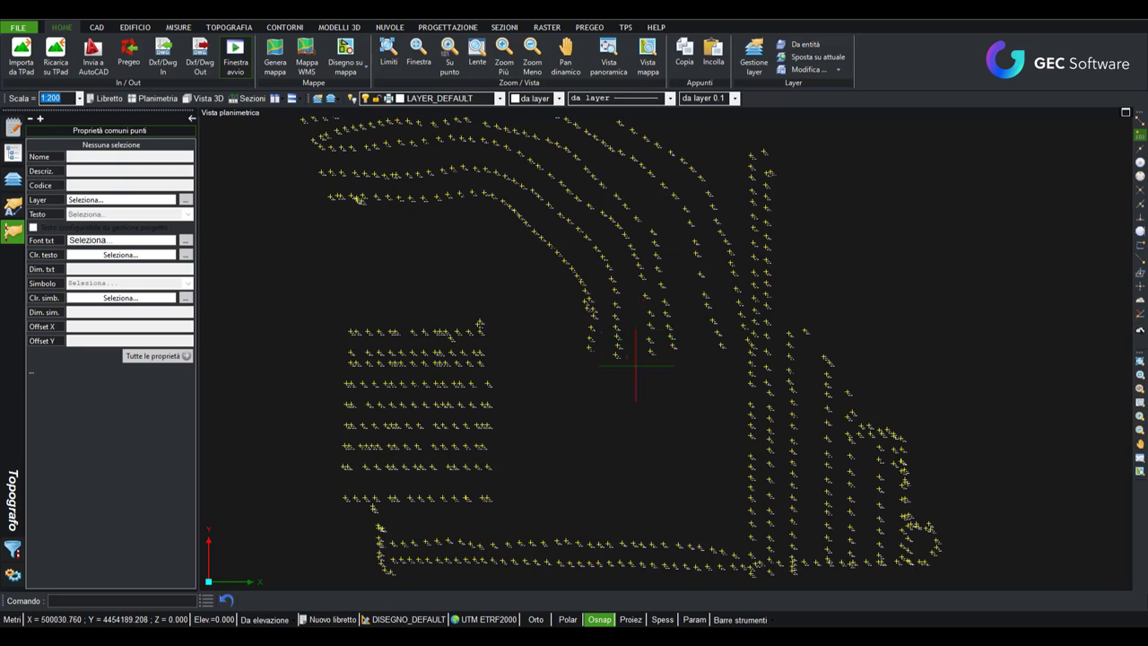
- Show the Libretti delle misure tree with the new 670-point booklet, then zoom around the plan view
{"action": "left_click", "coordinate": [12, 127]}
{"action": "scroll", "coordinate": [538, 287], "scroll_direction": "down", "scroll_amount": 1}
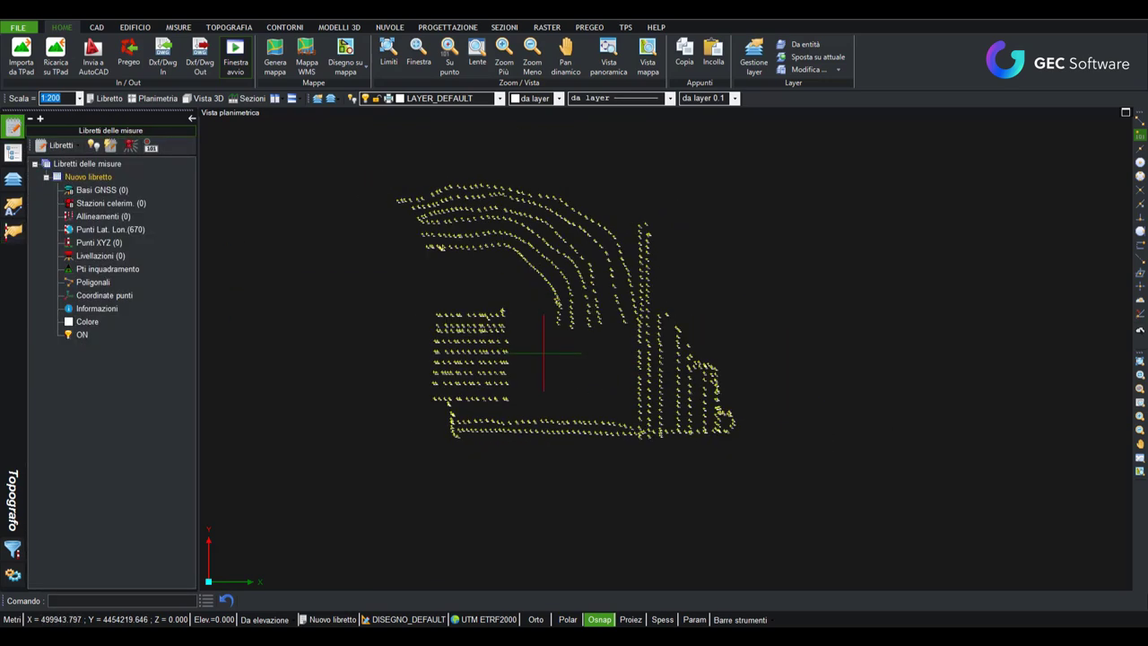
{"action": "scroll", "coordinate": [520, 358], "scroll_direction": "up", "scroll_amount": 1}
{"action": "scroll", "coordinate": [485, 332], "scroll_direction": "up", "scroll_amount": 2}
{"action": "scroll", "coordinate": [628, 206], "scroll_direction": "down", "scroll_amount": 1}
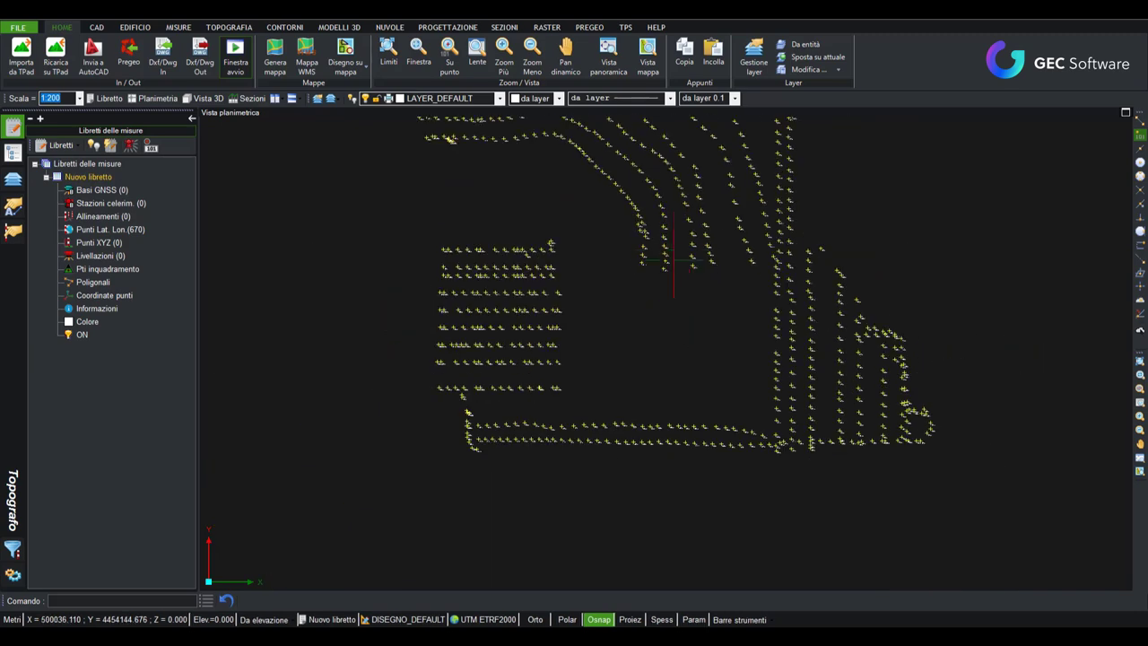
{"action": "scroll", "coordinate": [619, 186], "scroll_direction": "up", "scroll_amount": 1}
{"action": "scroll", "coordinate": [619, 186], "scroll_direction": "up", "scroll_amount": 1}
{"action": "scroll", "coordinate": [668, 188], "scroll_direction": "up", "scroll_amount": 1}
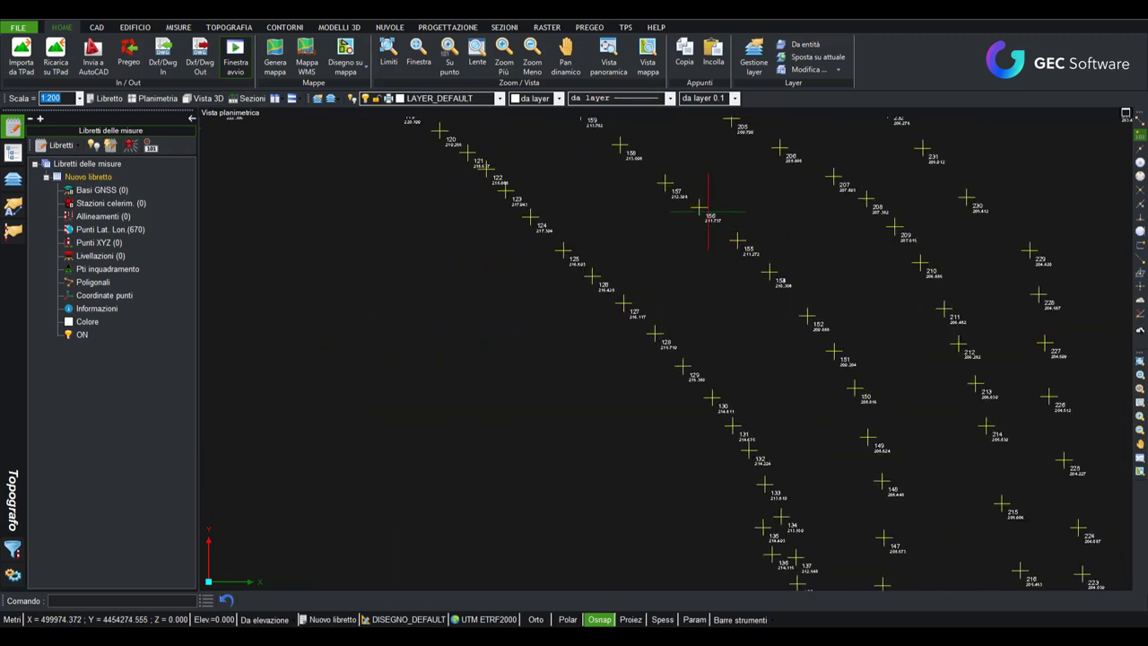
{"action": "scroll", "coordinate": [672, 190], "scroll_direction": "up", "scroll_amount": 1}
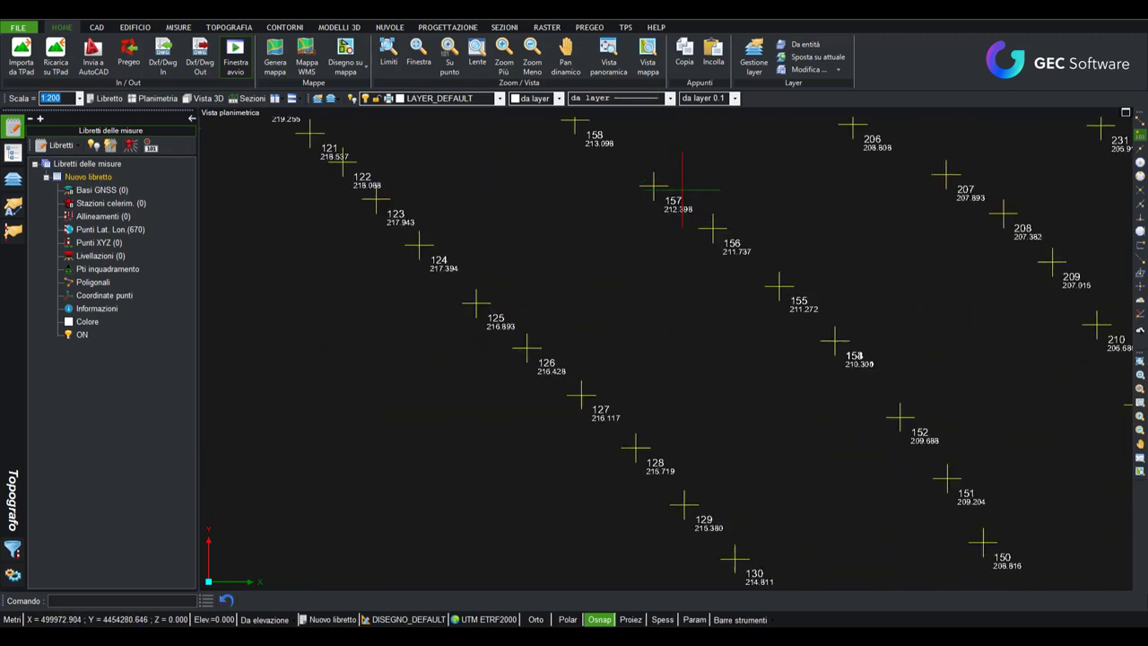
{"action": "scroll", "coordinate": [672, 196], "scroll_direction": "up", "scroll_amount": 1}
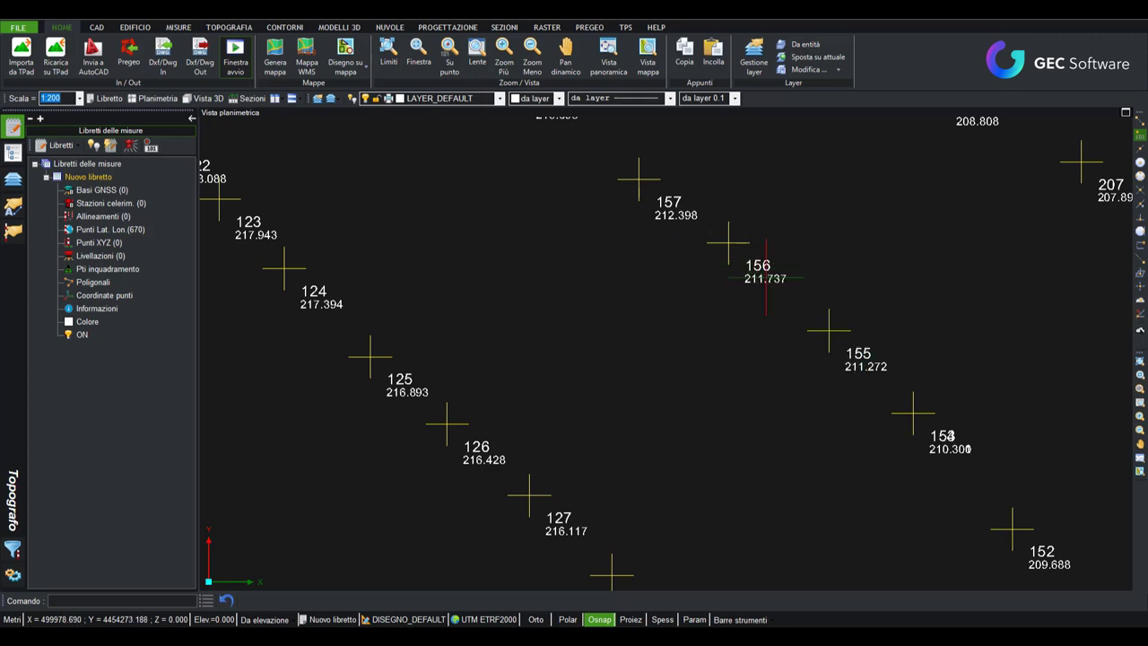
{"action": "scroll", "coordinate": [760, 279], "scroll_direction": "down", "scroll_amount": 2}
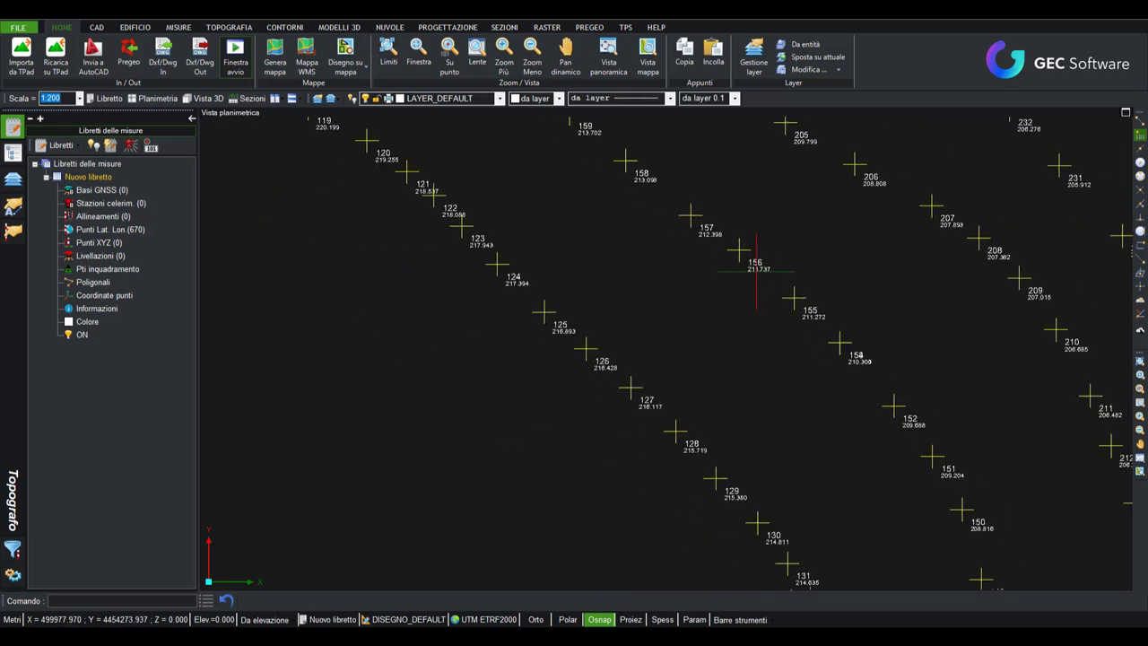
{"action": "scroll", "coordinate": [759, 287], "scroll_direction": "down", "scroll_amount": 2}
{"action": "scroll", "coordinate": [758, 296], "scroll_direction": "down", "scroll_amount": 1}
{"action": "scroll", "coordinate": [758, 304], "scroll_direction": "down", "scroll_amount": 1}
{"action": "scroll", "coordinate": [758, 305], "scroll_direction": "down", "scroll_amount": 1}
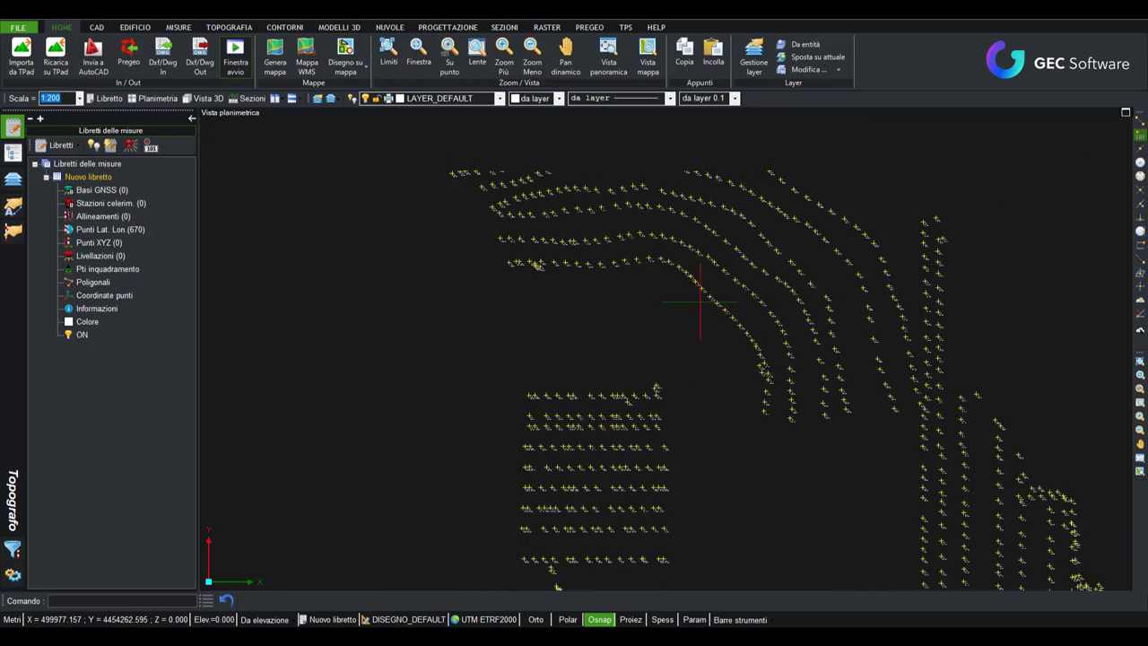
{"action": "scroll", "coordinate": [699, 291], "scroll_direction": "down", "scroll_amount": 1}
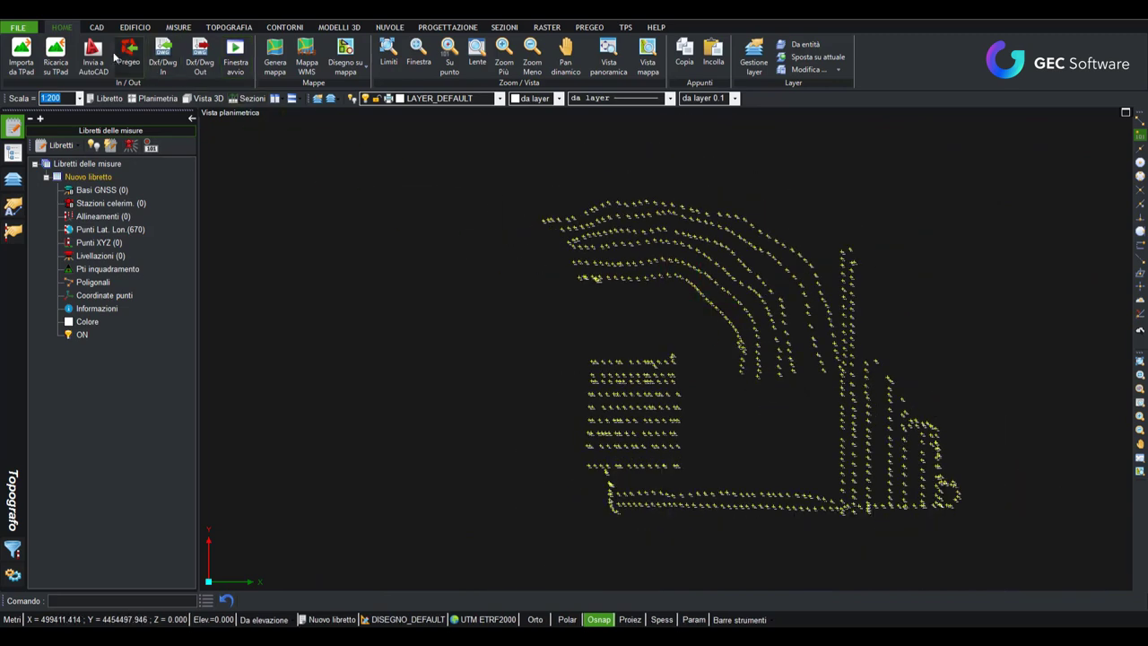
- Make the default survey point style use the Stella symbol with labels showing only the point name
{"action": "left_click", "coordinate": [21, 28]}
{"action": "mouse_move", "coordinate": [61, 326]}
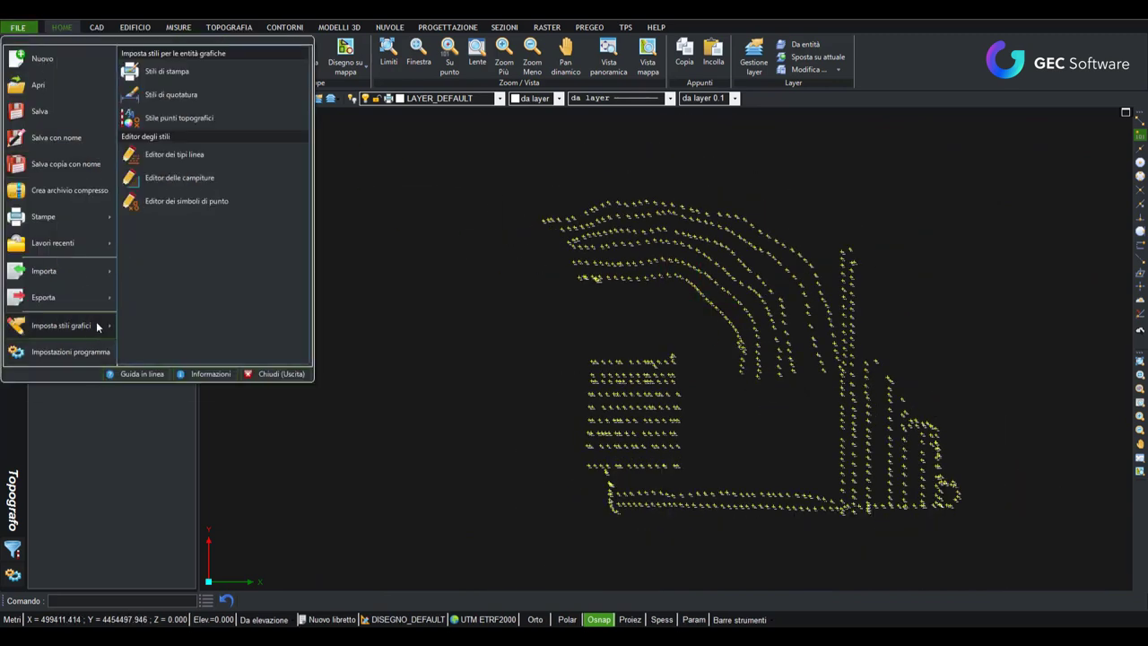
{"action": "left_click", "coordinate": [221, 125]}
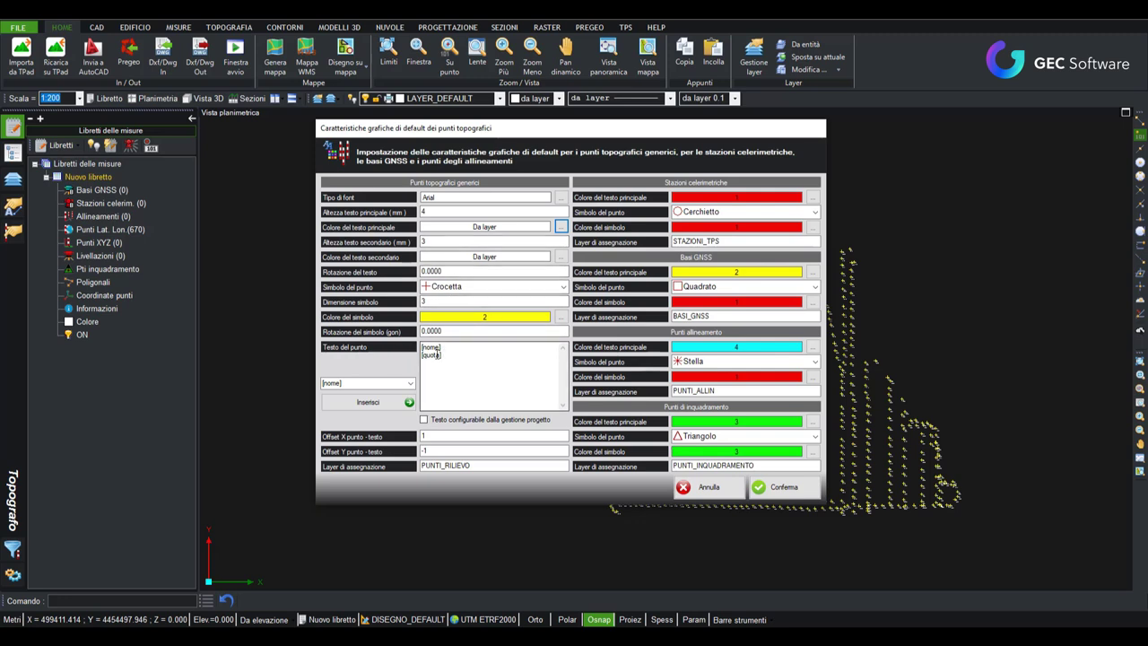
{"action": "left_click", "coordinate": [444, 354]}
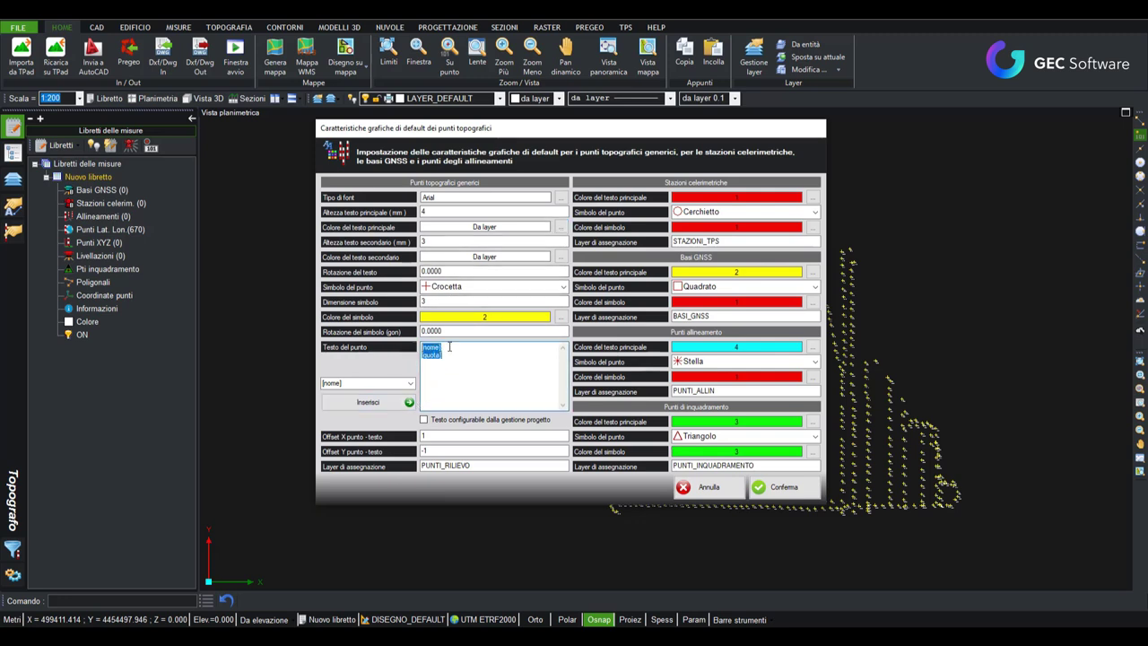
{"action": "key", "text": "Delete"}
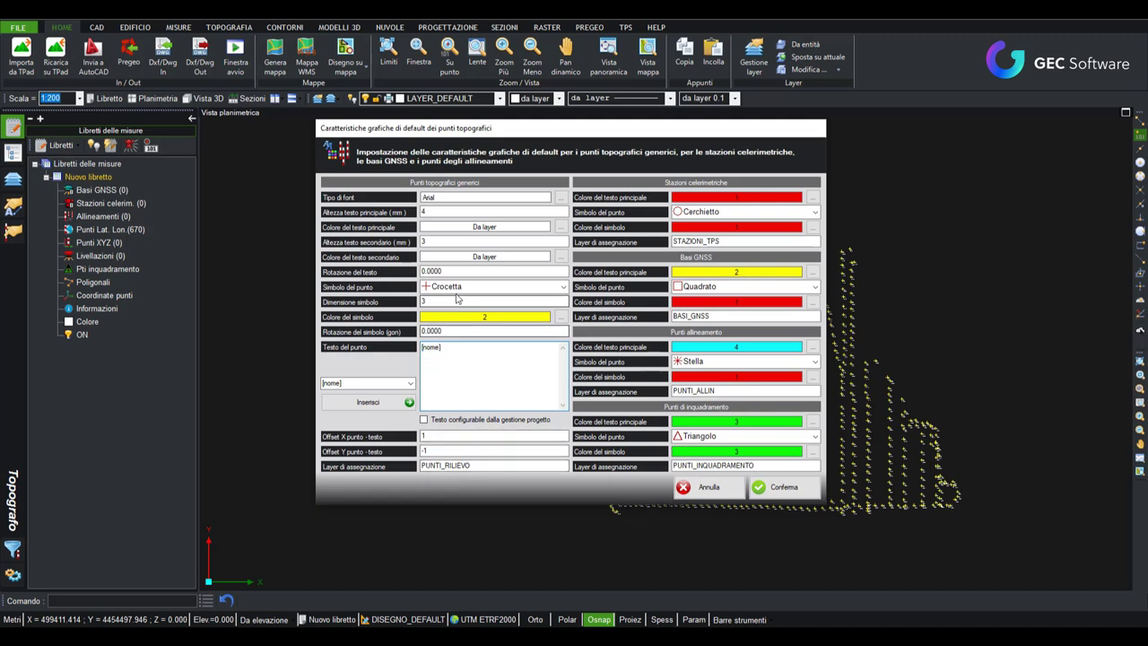
{"action": "left_click", "coordinate": [565, 286]}
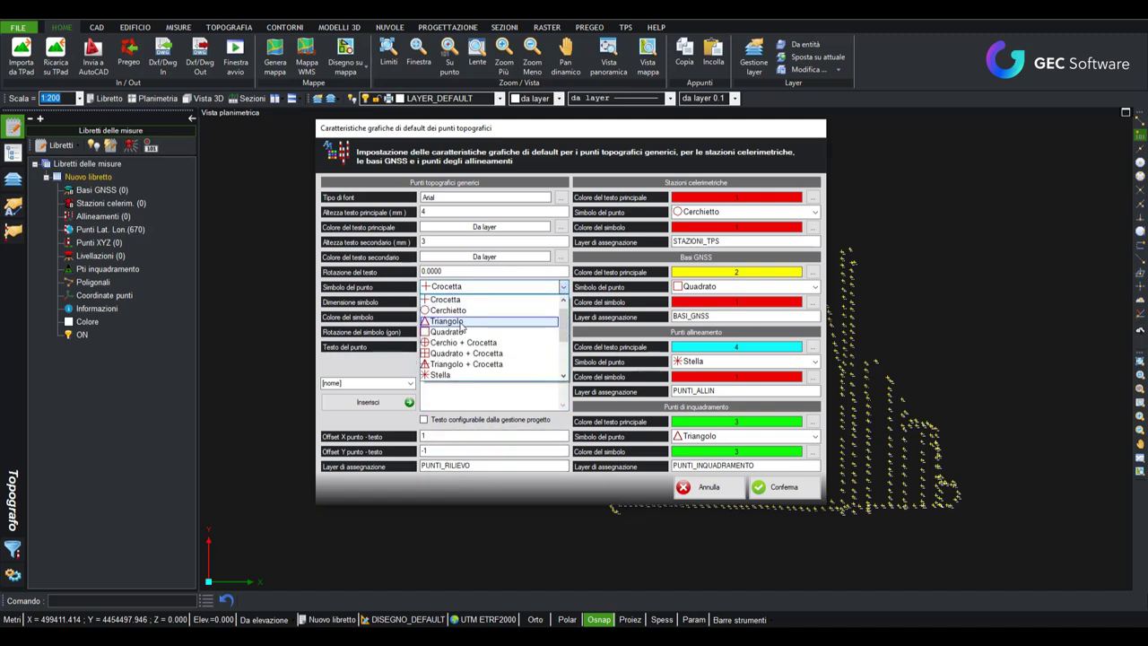
{"action": "left_click", "coordinate": [444, 374]}
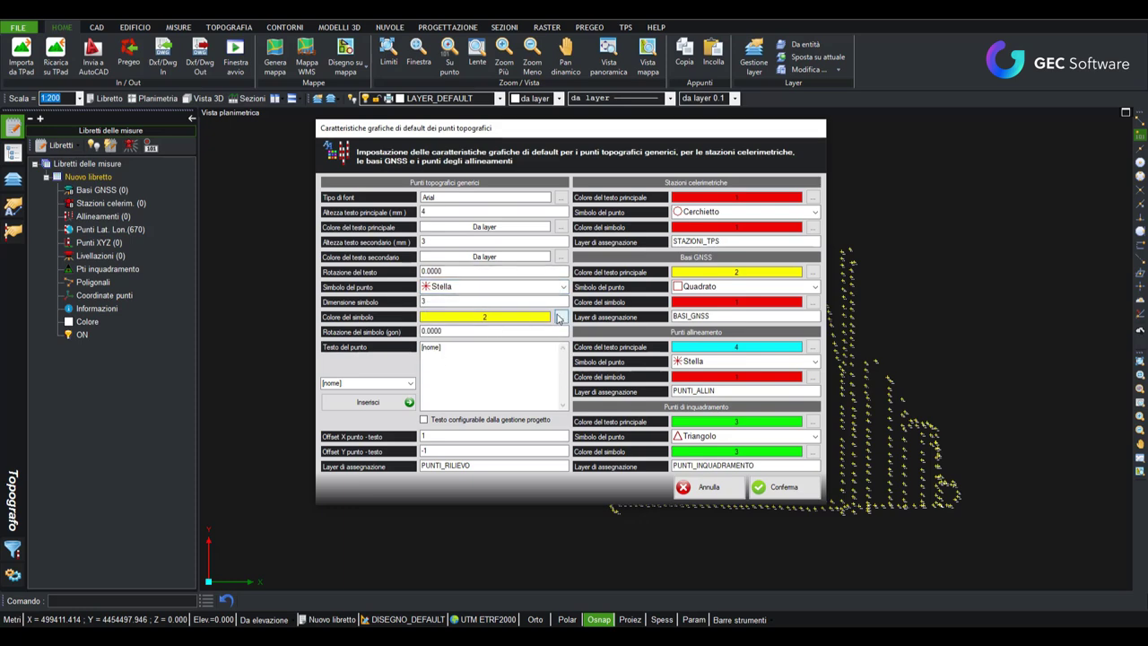
{"action": "left_click", "coordinate": [558, 317]}
- Choose magenta (colour 6) as the default point symbol colour
{"action": "left_click", "coordinate": [529, 353]}
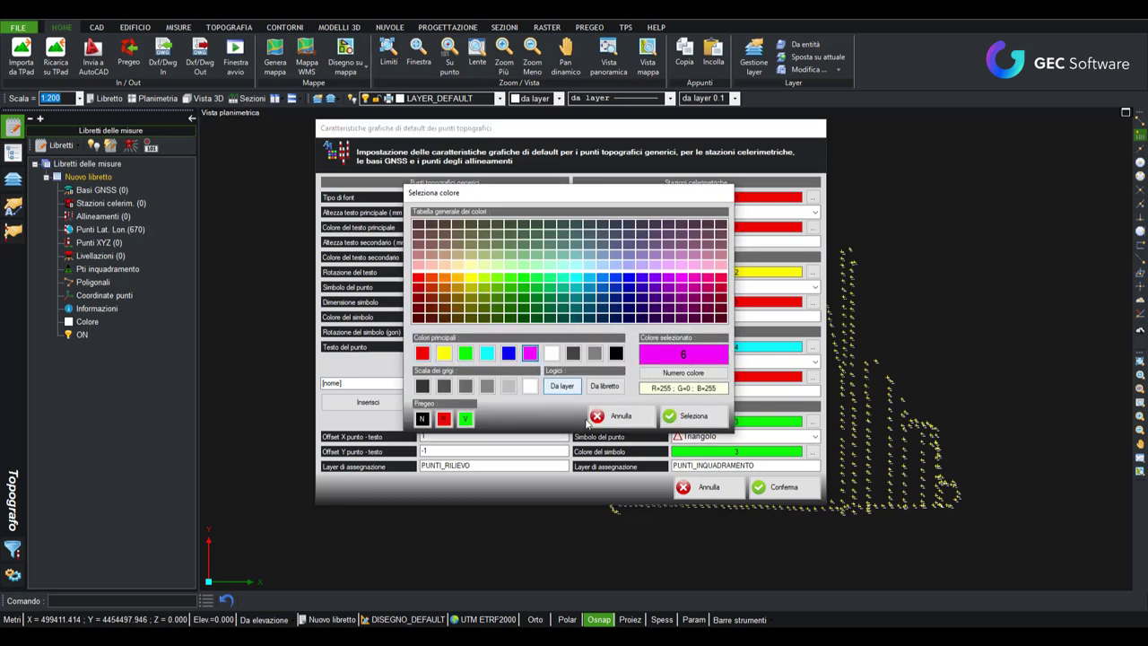
{"action": "left_click", "coordinate": [689, 416]}
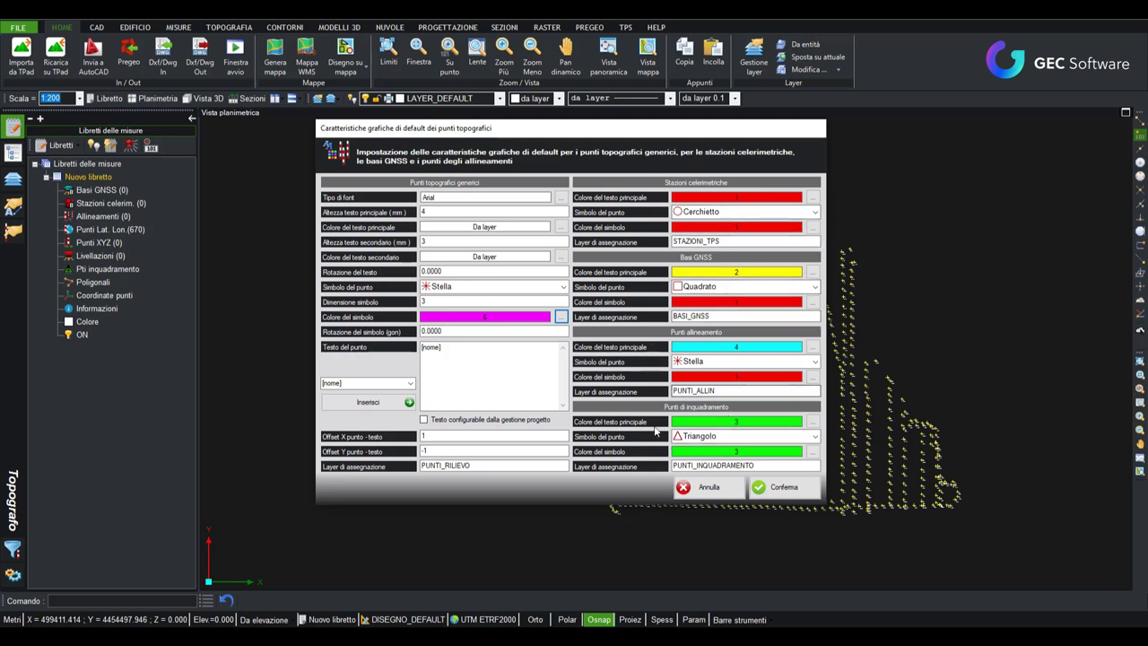
- Apply the new point style and reprocess the current booklet, recalculating all 670 points
{"action": "left_click", "coordinate": [780, 487]}
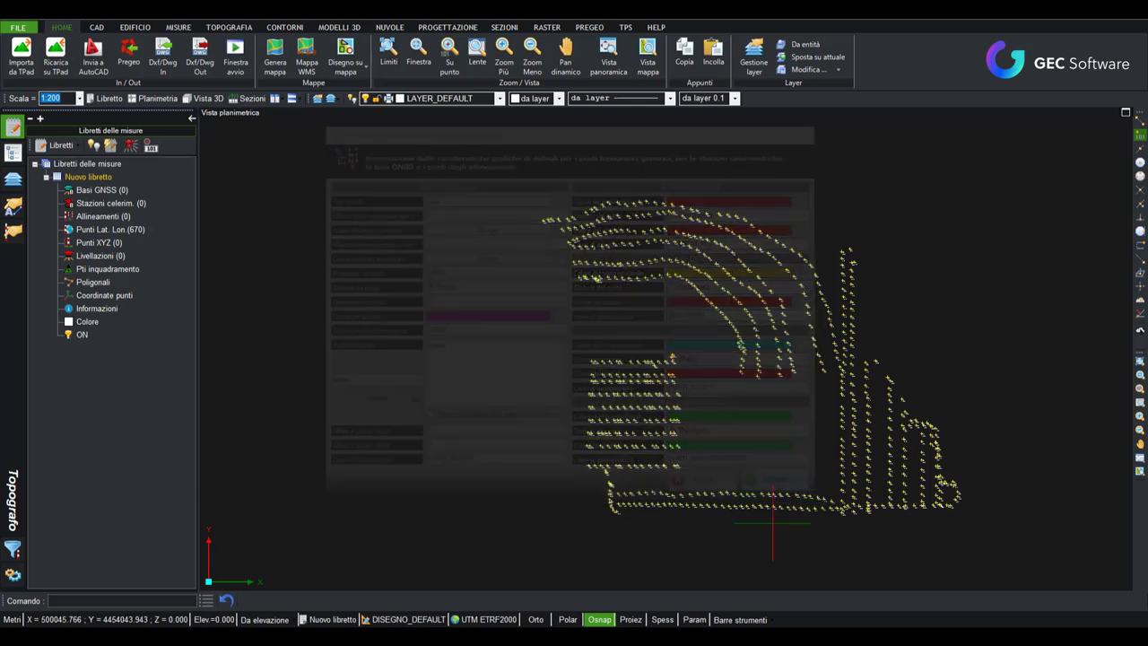
{"action": "left_click", "coordinate": [110, 98]}
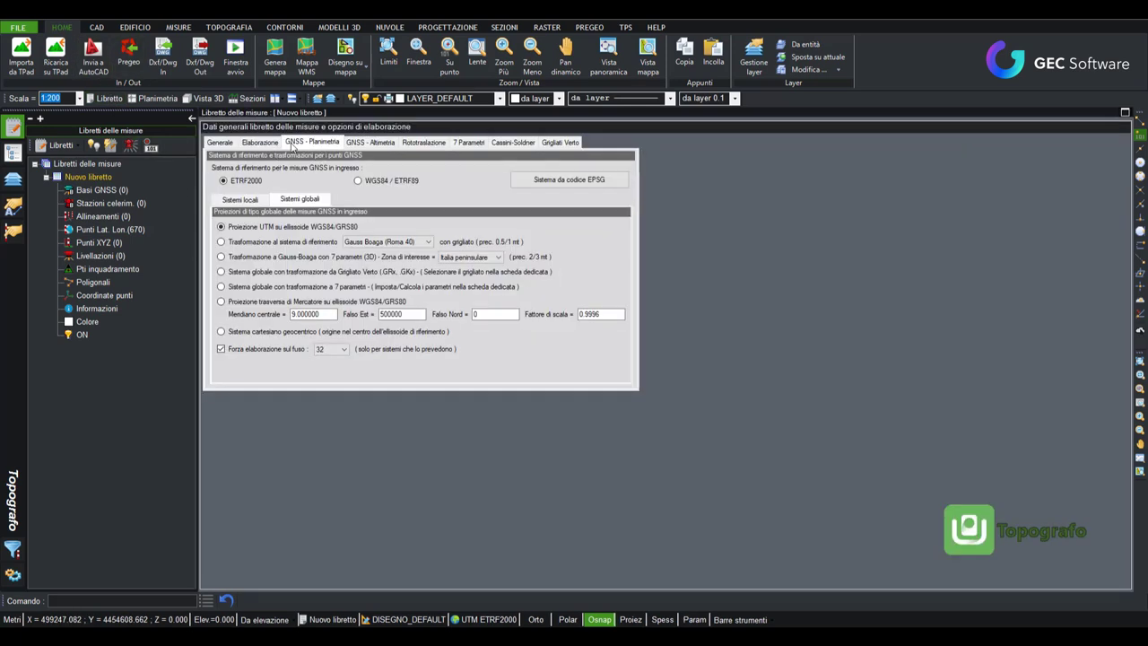
{"action": "left_click", "coordinate": [259, 143]}
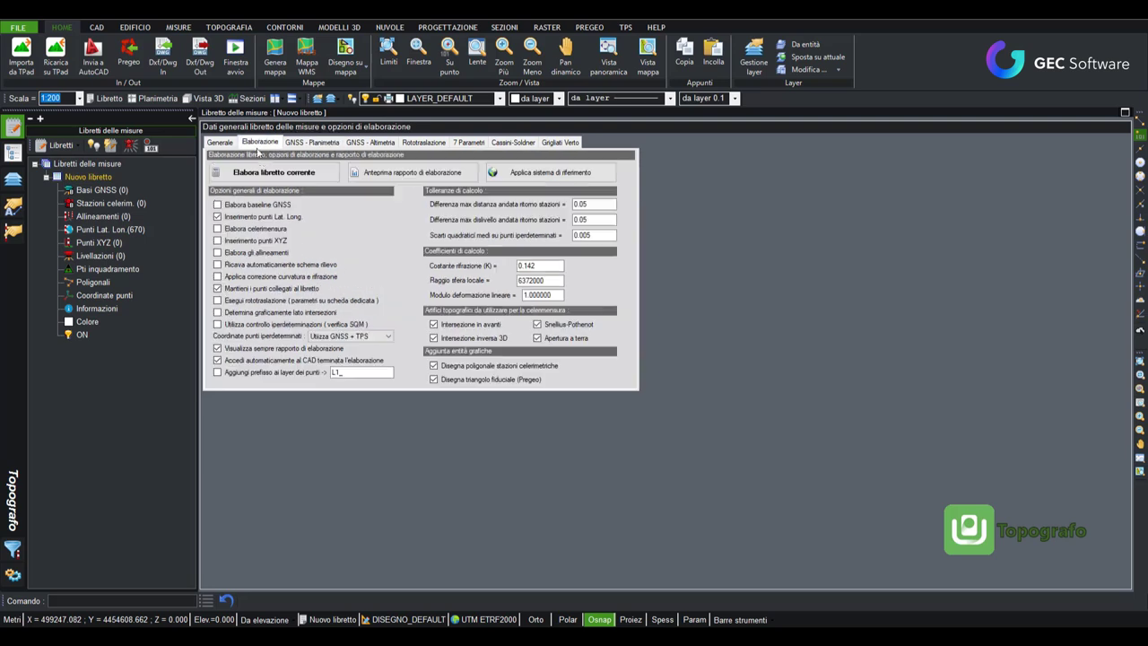
{"action": "left_click", "coordinate": [280, 176]}
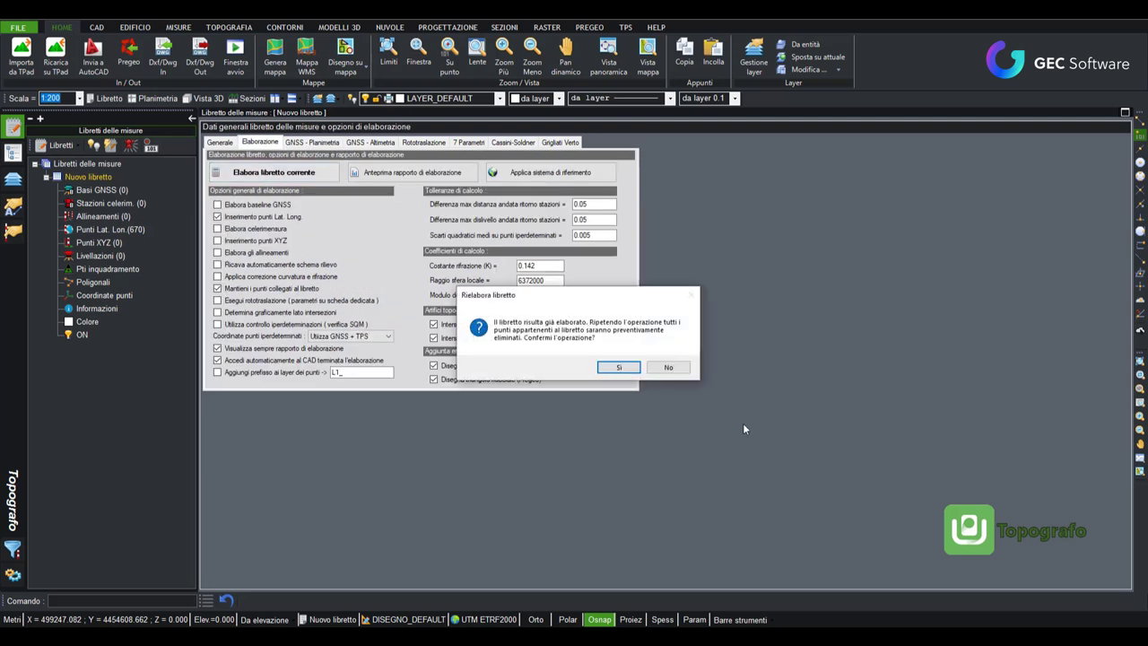
{"action": "left_click", "coordinate": [619, 367]}
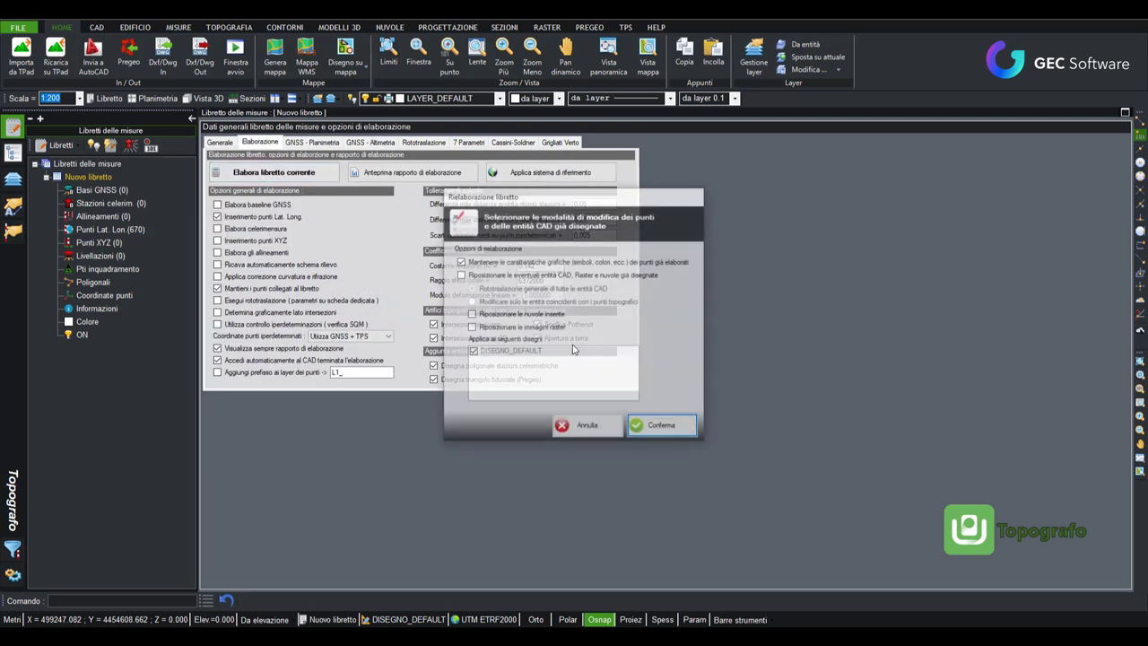
{"action": "left_click", "coordinate": [690, 433]}
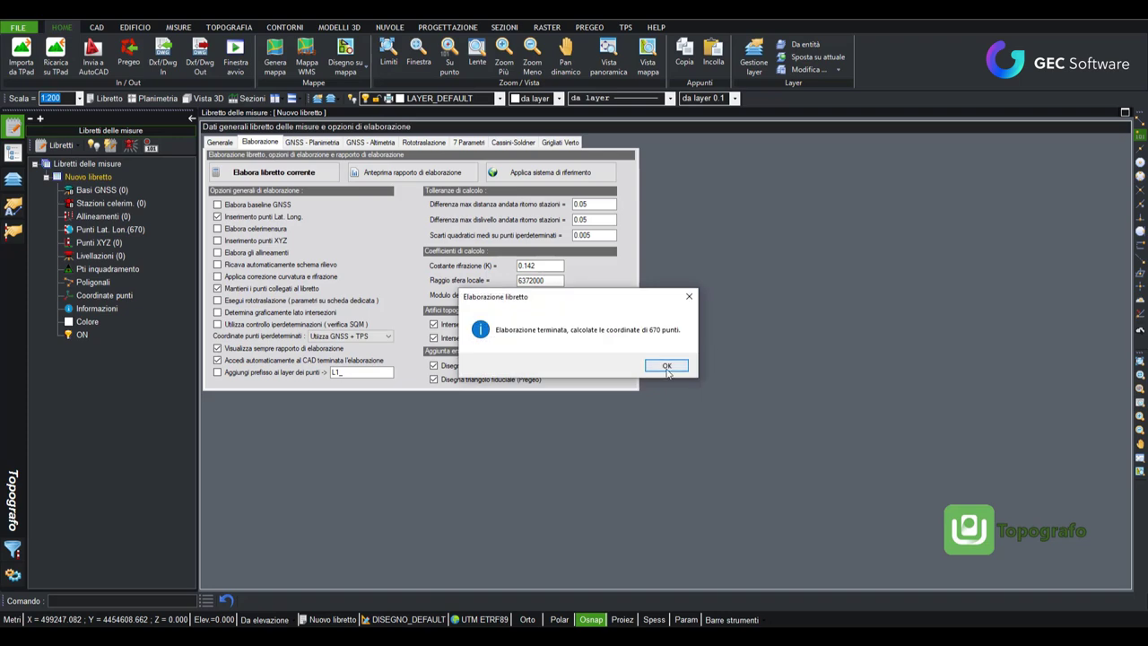
{"action": "left_click", "coordinate": [665, 363]}
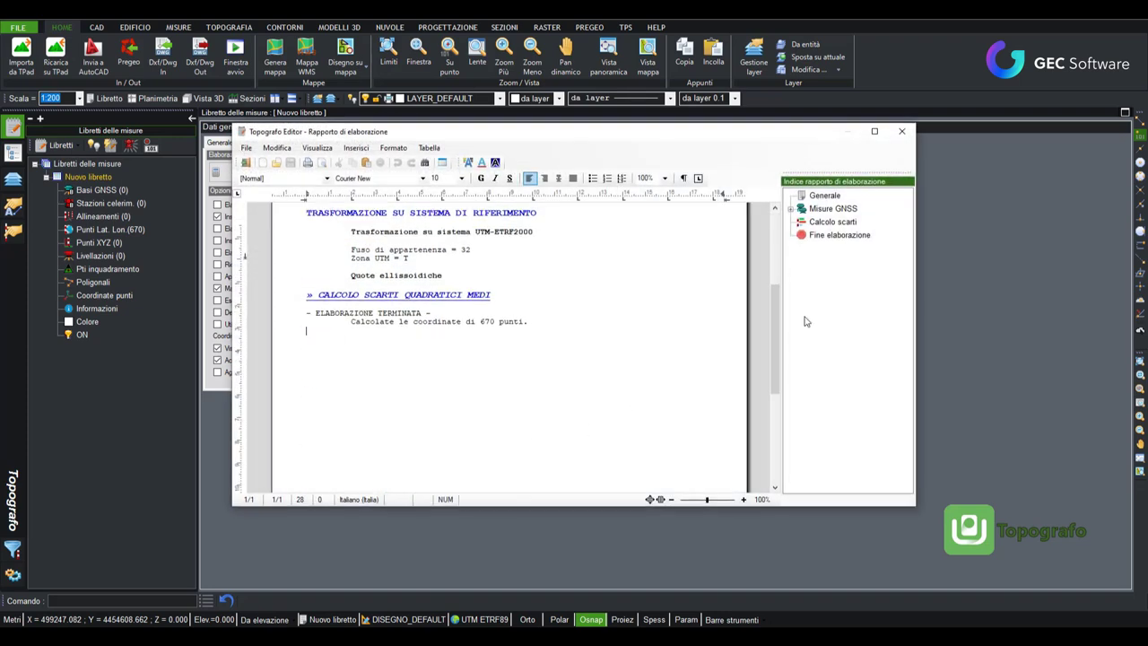
{"action": "left_click", "coordinate": [902, 125]}
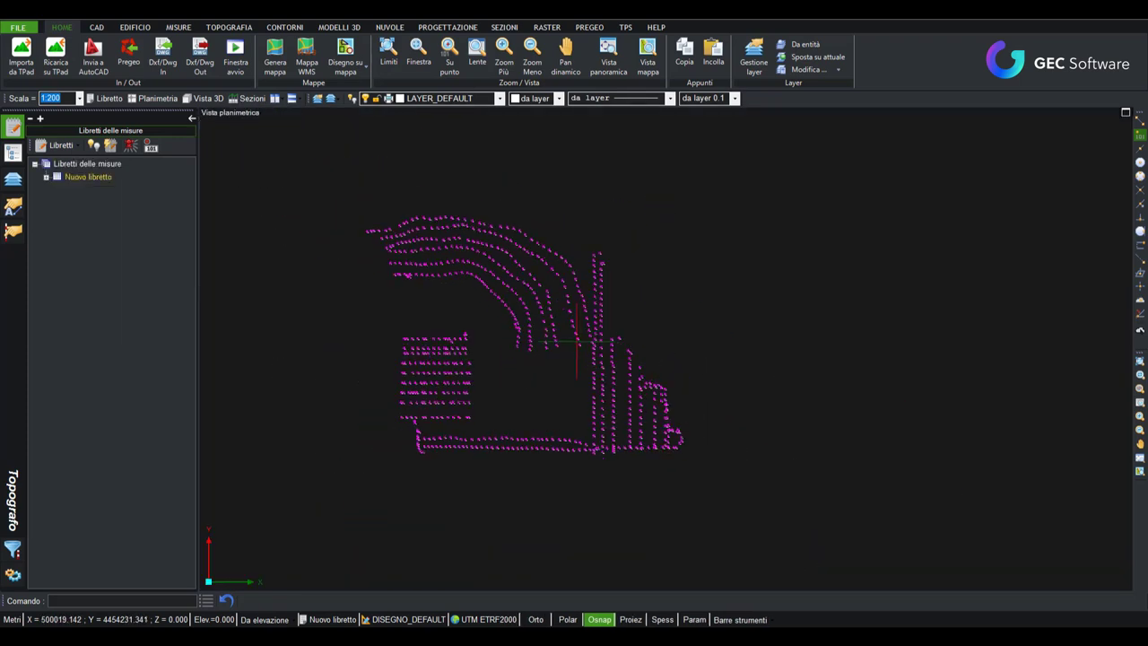
{"action": "scroll", "coordinate": [538, 307], "scroll_direction": "up", "scroll_amount": 3}
{"action": "scroll", "coordinate": [533, 359], "scroll_direction": "up", "scroll_amount": 2}
{"action": "scroll", "coordinate": [533, 359], "scroll_direction": "up", "scroll_amount": 1}
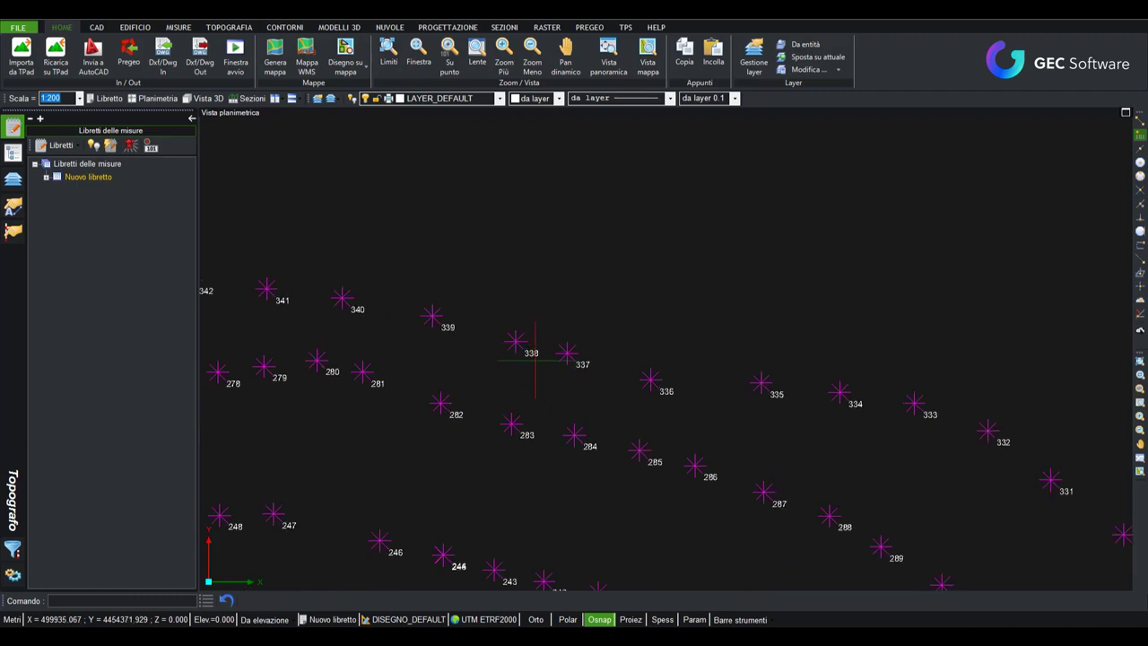
{"action": "scroll", "coordinate": [532, 363], "scroll_direction": "down", "scroll_amount": 3}
{"action": "scroll", "coordinate": [565, 359], "scroll_direction": "down", "scroll_amount": 2}
{"action": "scroll", "coordinate": [579, 376], "scroll_direction": "down", "scroll_amount": 2}
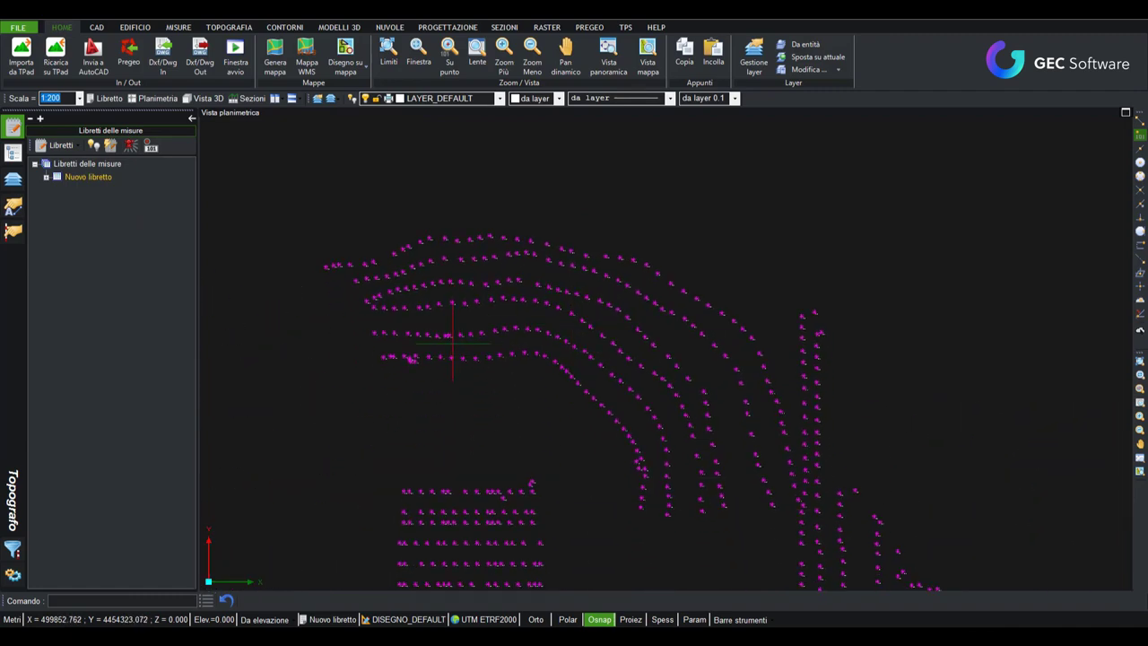
{"action": "scroll", "coordinate": [453, 336], "scroll_direction": "up", "scroll_amount": 3}
{"action": "scroll", "coordinate": [578, 318], "scroll_direction": "down", "scroll_amount": 3}
{"action": "scroll", "coordinate": [663, 355], "scroll_direction": "down", "scroll_amount": 1}
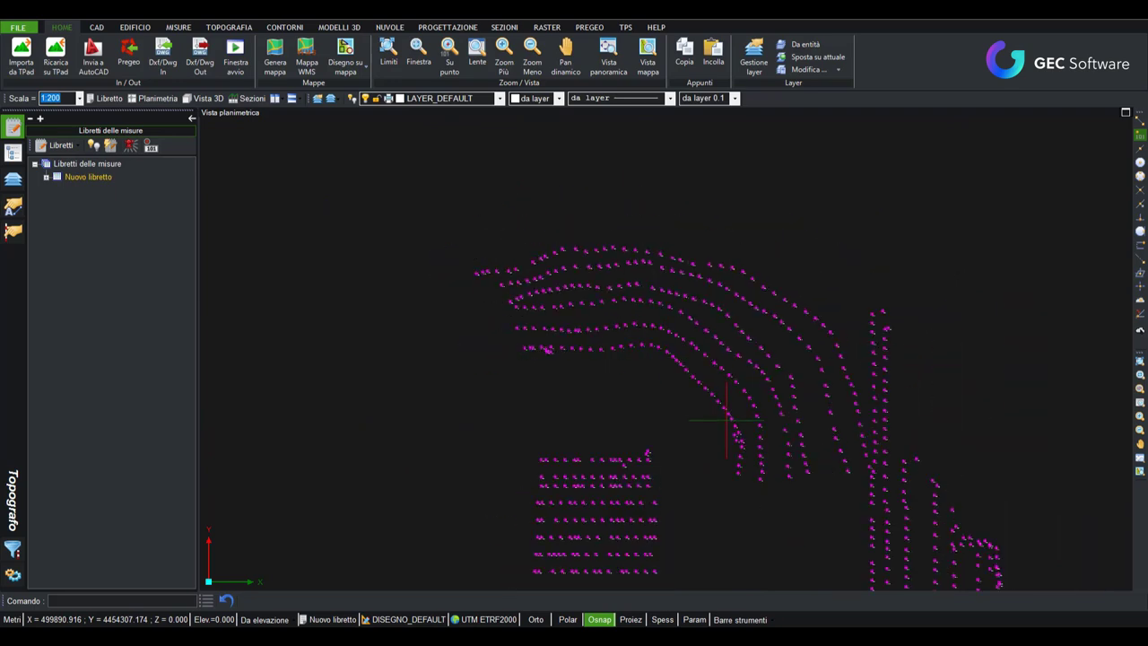
{"action": "middle_click_drag", "start_coordinate": [726, 417], "coordinate": [619, 251]}
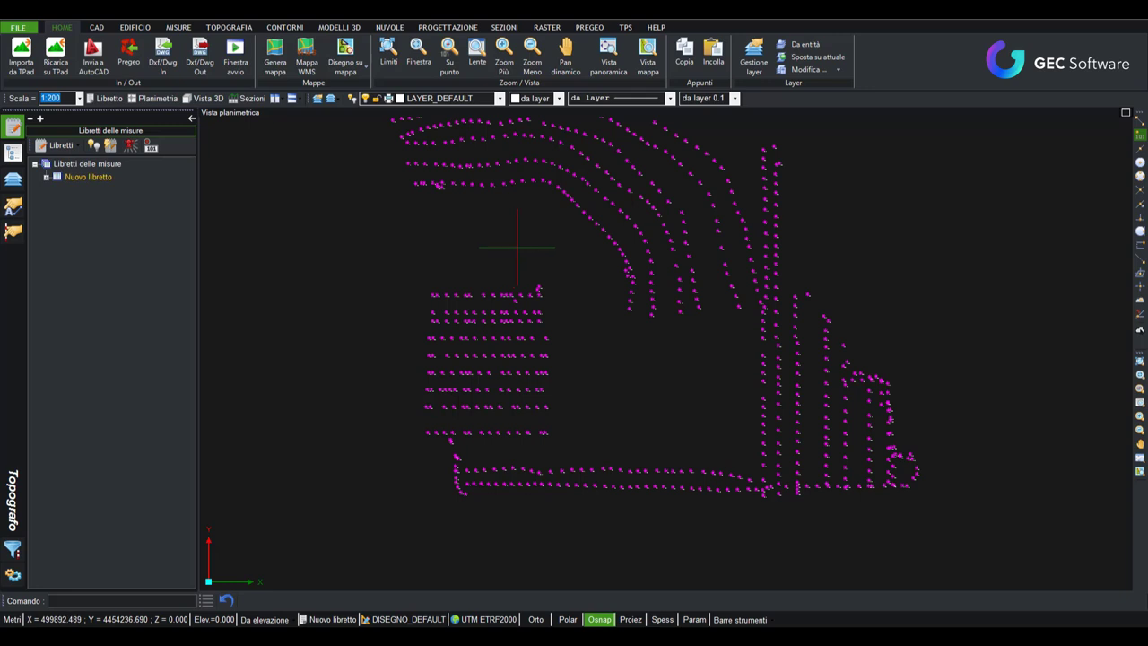
{"action": "scroll", "coordinate": [529, 269], "scroll_direction": "down", "scroll_amount": 2}
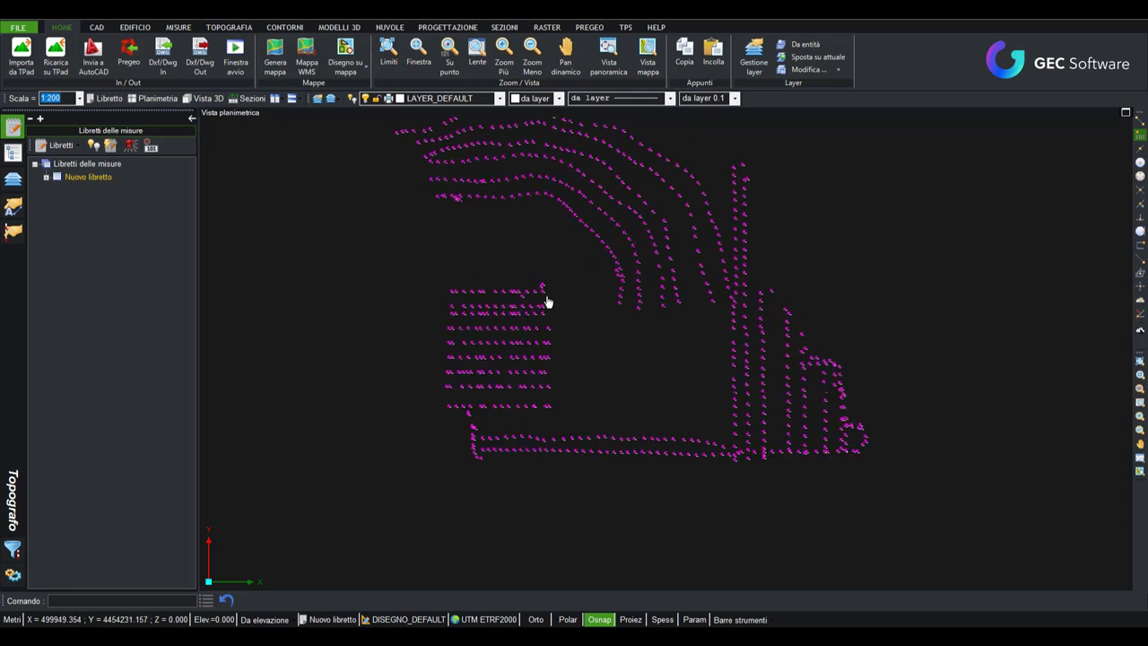
{"action": "middle_click_drag", "start_coordinate": [545, 299], "coordinate": [462, 316]}
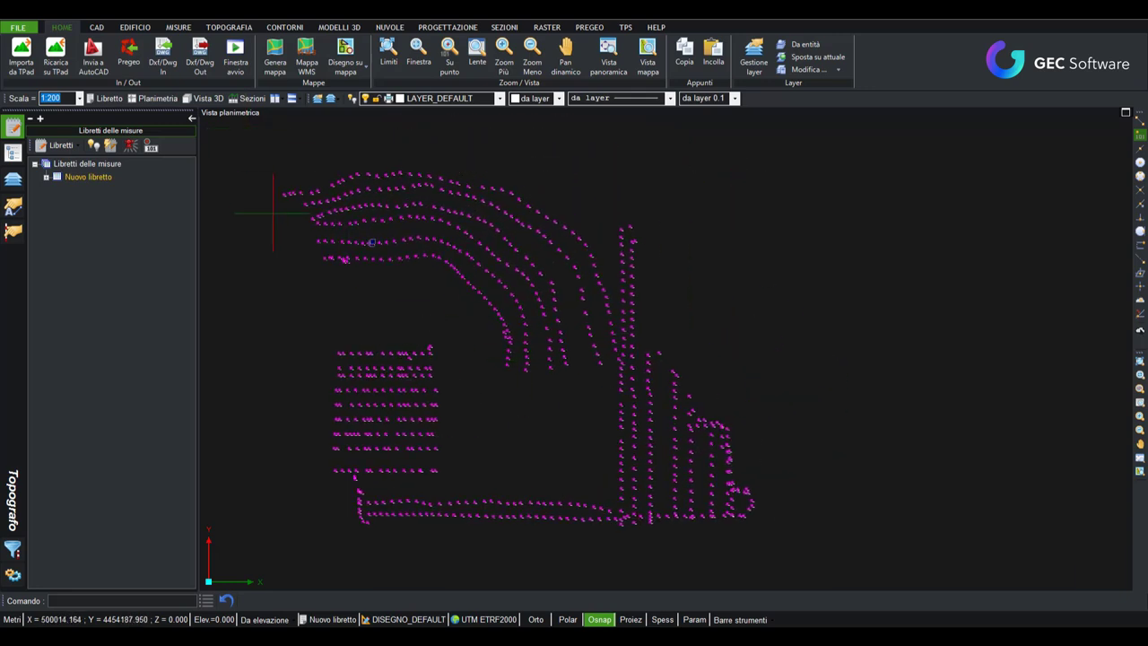
- Window-select the 135 upper points and label them with name, elevation and description
{"action": "left_click", "coordinate": [257, 133]}
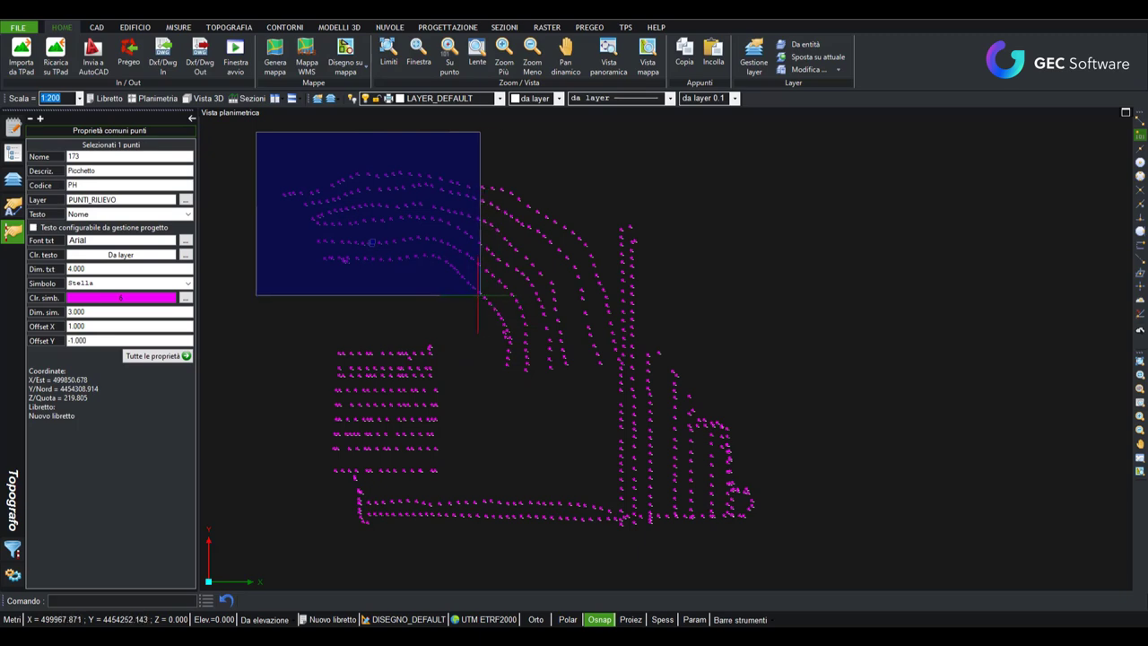
{"action": "left_click", "coordinate": [478, 311]}
{"action": "scroll", "coordinate": [326, 206], "scroll_direction": "up", "scroll_amount": 3}
{"action": "scroll", "coordinate": [292, 305], "scroll_direction": "up", "scroll_amount": 3}
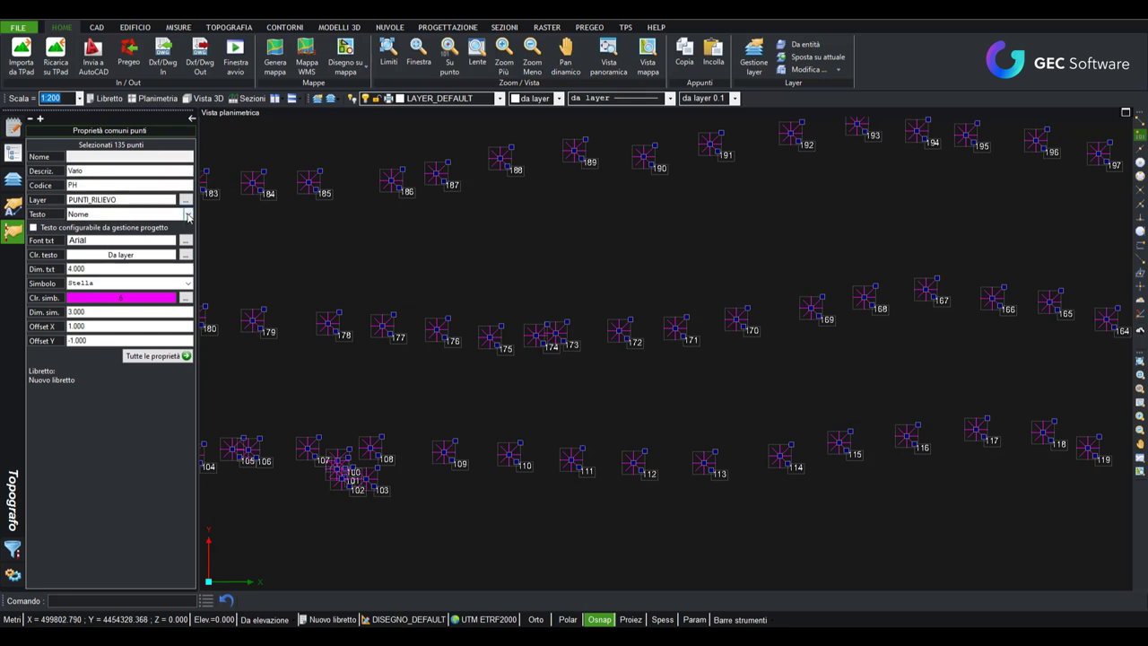
{"action": "left_click", "coordinate": [188, 215]}
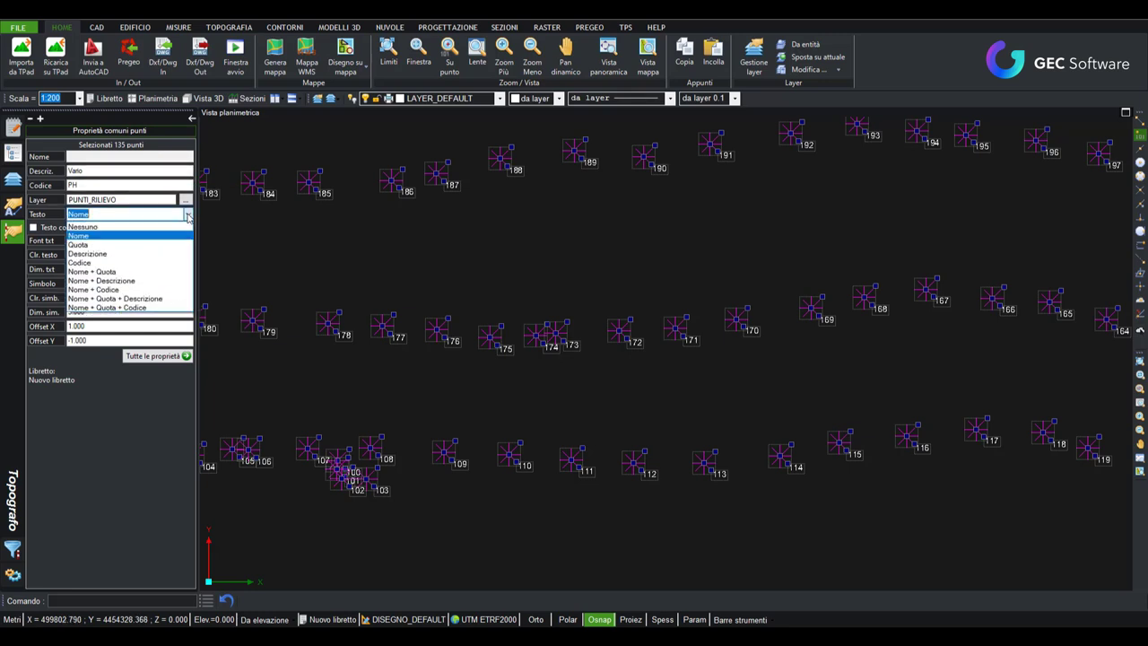
{"action": "left_click", "coordinate": [111, 282]}
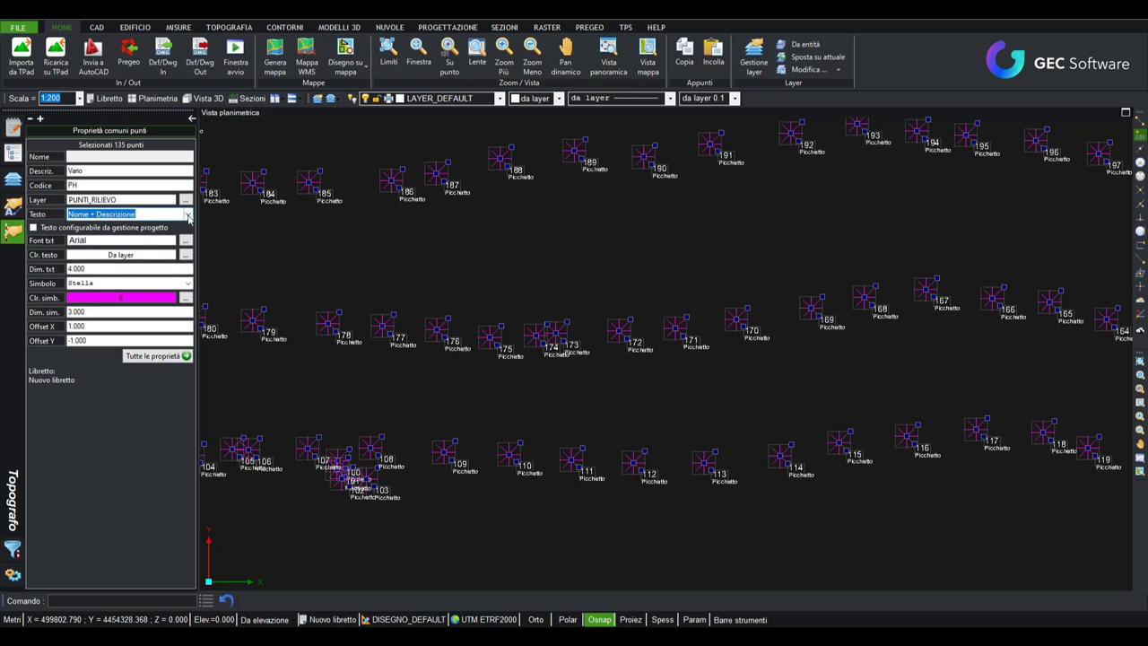
{"action": "left_click", "coordinate": [188, 218]}
{"action": "left_click", "coordinate": [133, 305]}
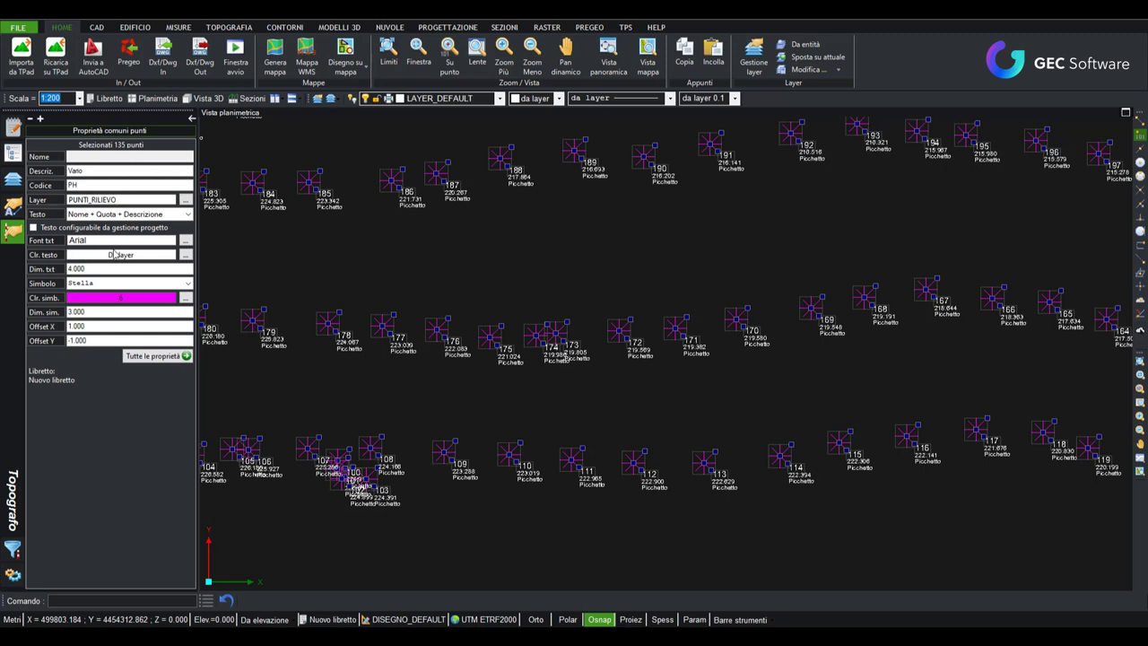
- Give the selected points the Fiocco symbol, after trying Crocetta and Stella, and show all their properties
{"action": "left_click", "coordinate": [114, 283]}
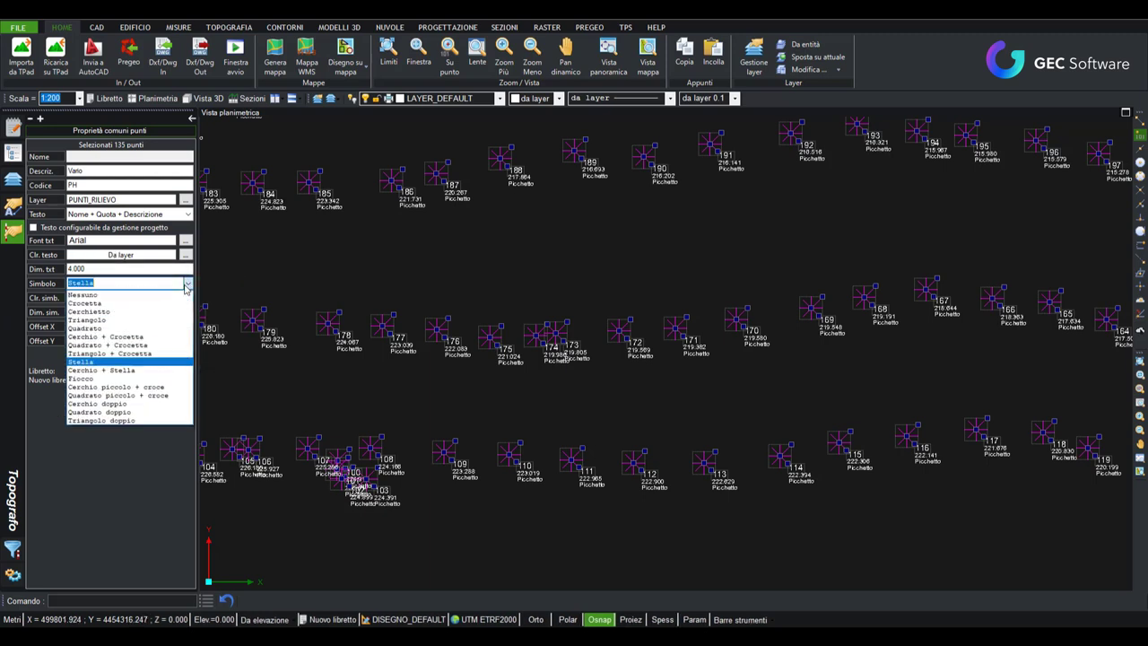
{"action": "left_click", "coordinate": [111, 306]}
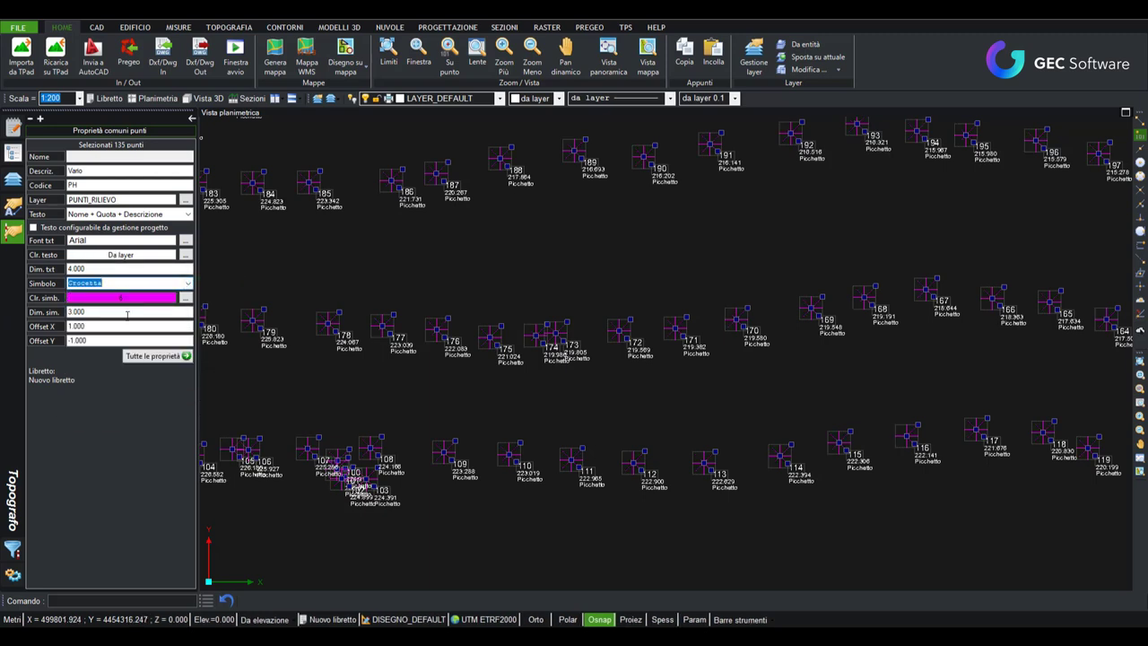
{"action": "left_click", "coordinate": [187, 283]}
{"action": "left_click", "coordinate": [117, 362]}
{"action": "left_click", "coordinate": [115, 282]}
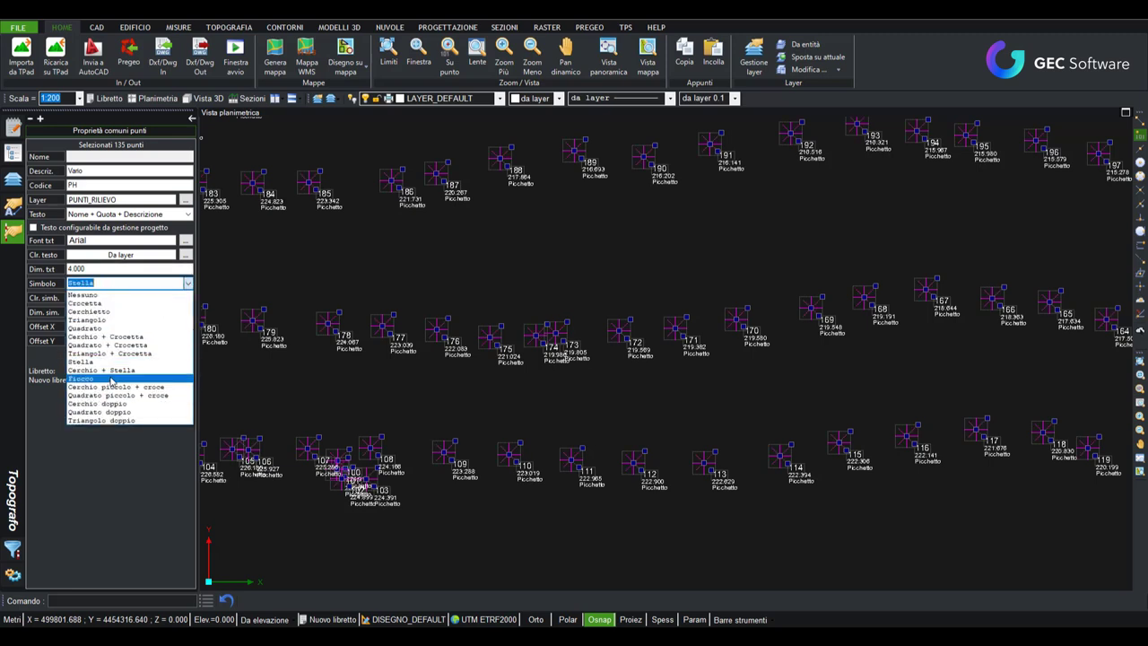
{"action": "left_click", "coordinate": [114, 378]}
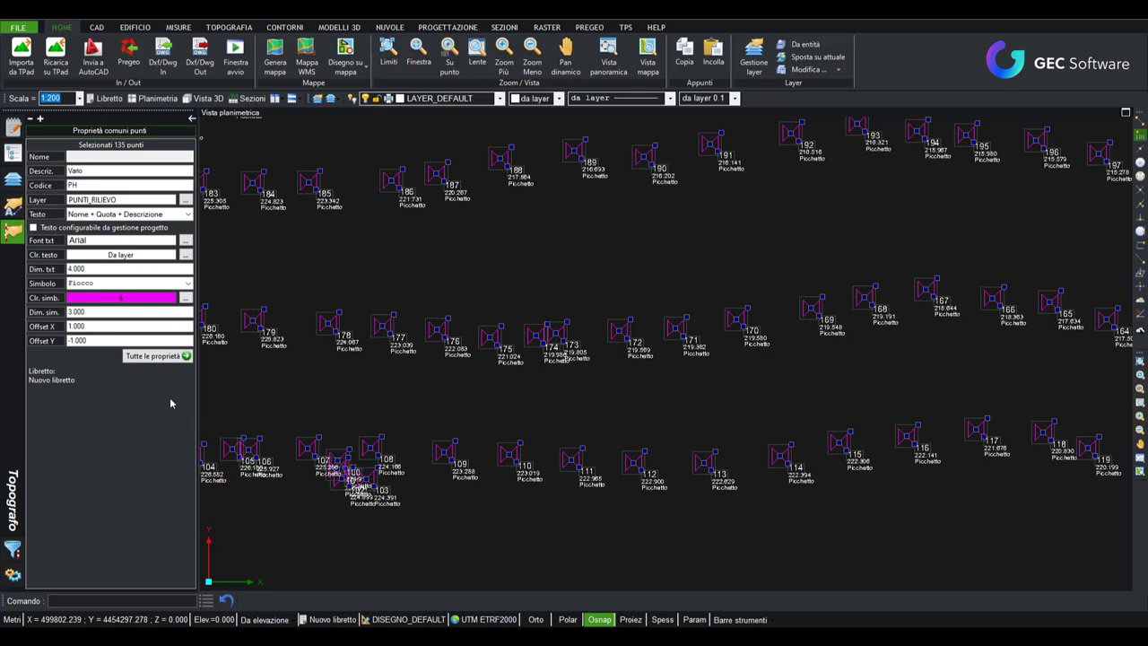
{"action": "scroll", "coordinate": [333, 410], "scroll_direction": "down", "scroll_amount": 1}
{"action": "scroll", "coordinate": [359, 417], "scroll_direction": "down", "scroll_amount": 1}
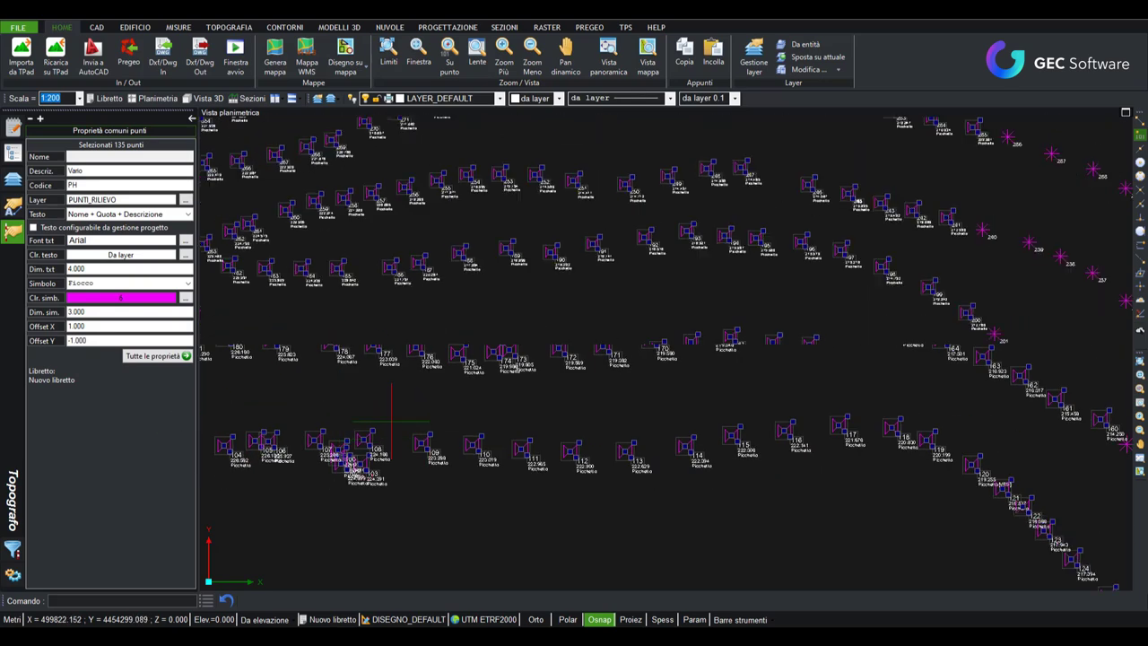
{"action": "left_click", "coordinate": [174, 357]}
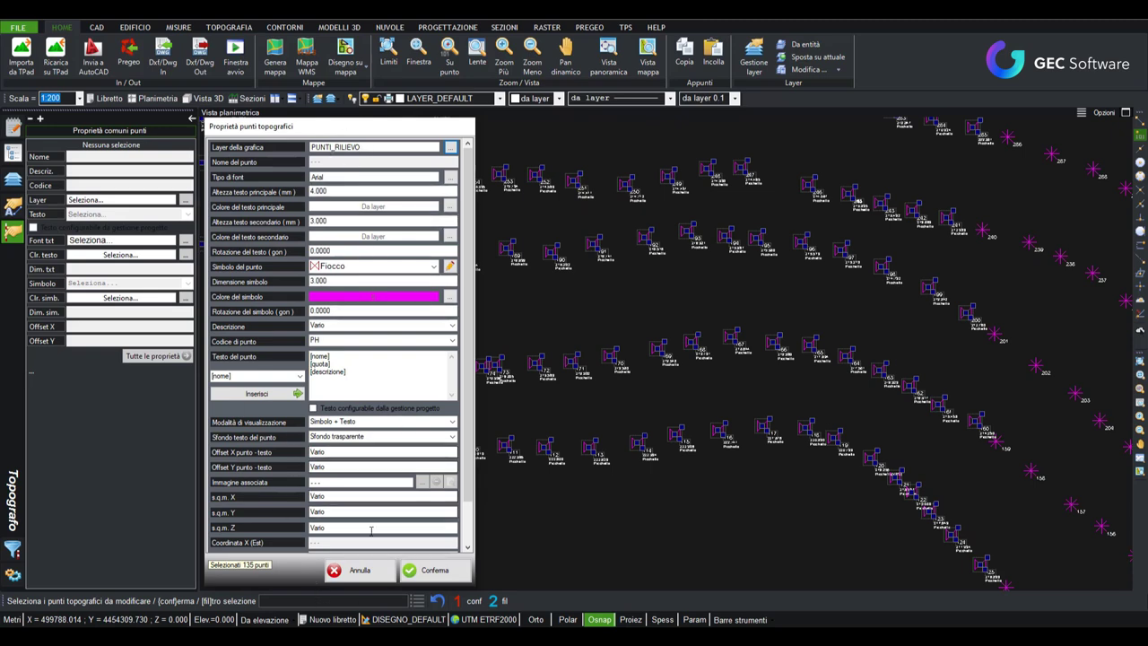
- Confirm the point property changes and zoom around to check the new Fiocco labels
{"action": "left_click", "coordinate": [428, 569]}
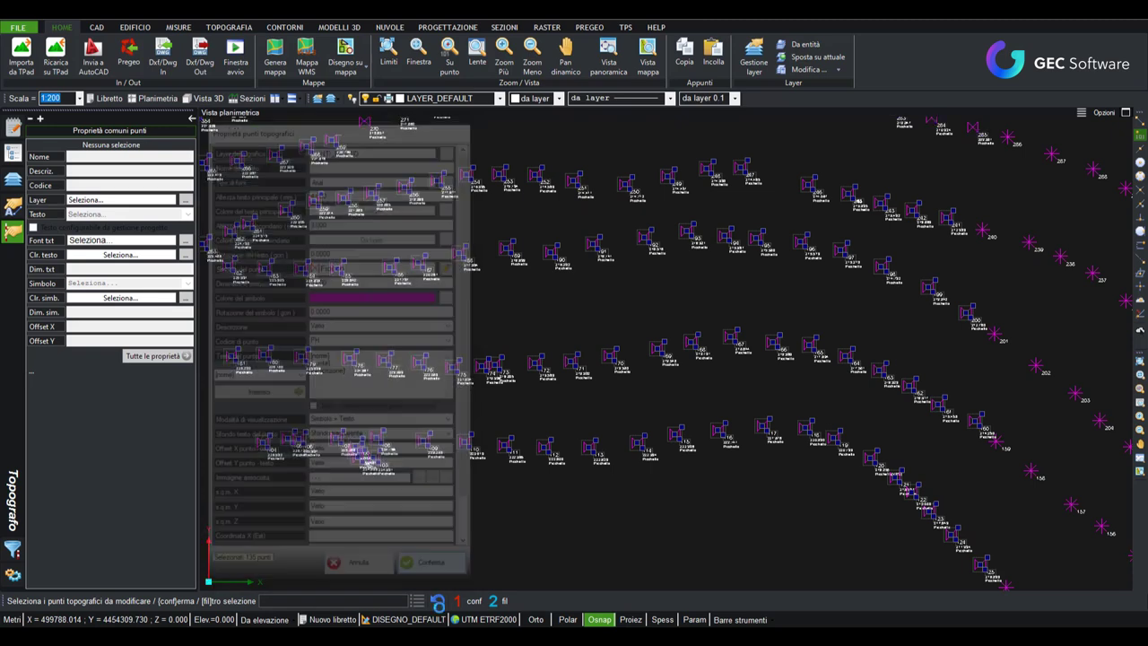
{"action": "scroll", "coordinate": [502, 267], "scroll_direction": "down", "scroll_amount": 2}
{"action": "scroll", "coordinate": [502, 266], "scroll_direction": "up", "scroll_amount": 1}
{"action": "scroll", "coordinate": [628, 260], "scroll_direction": "up", "scroll_amount": 2}
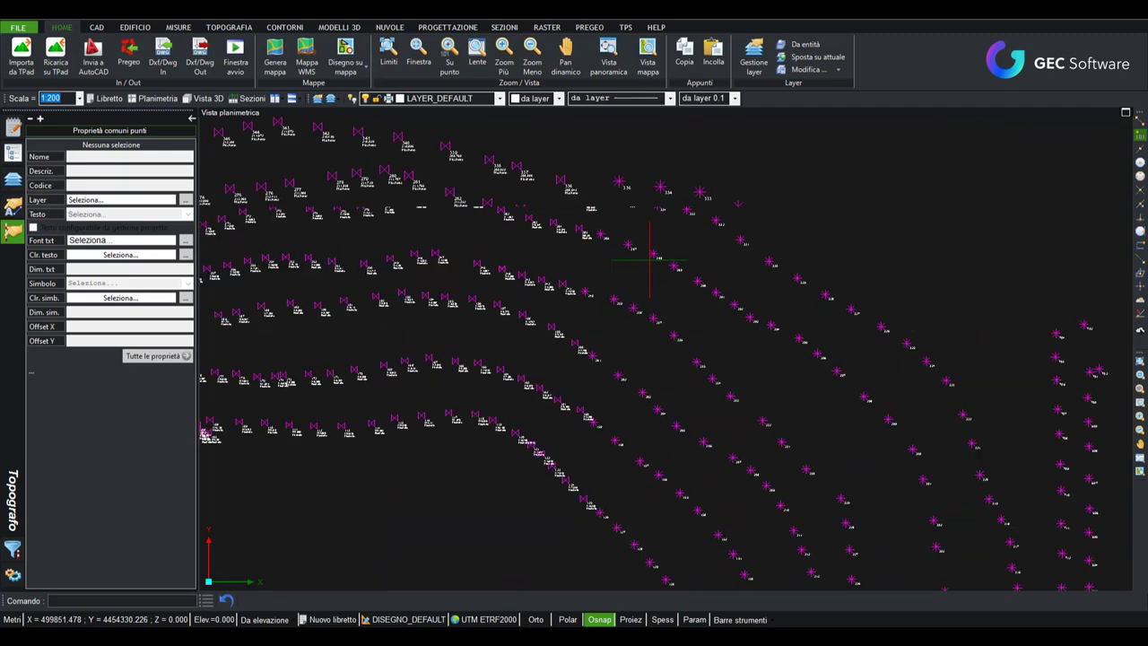
{"action": "scroll", "coordinate": [584, 185], "scroll_direction": "up", "scroll_amount": 2}
{"action": "scroll", "coordinate": [449, 162], "scroll_direction": "up", "scroll_amount": 1}
{"action": "scroll", "coordinate": [338, 269], "scroll_direction": "up", "scroll_amount": 1}
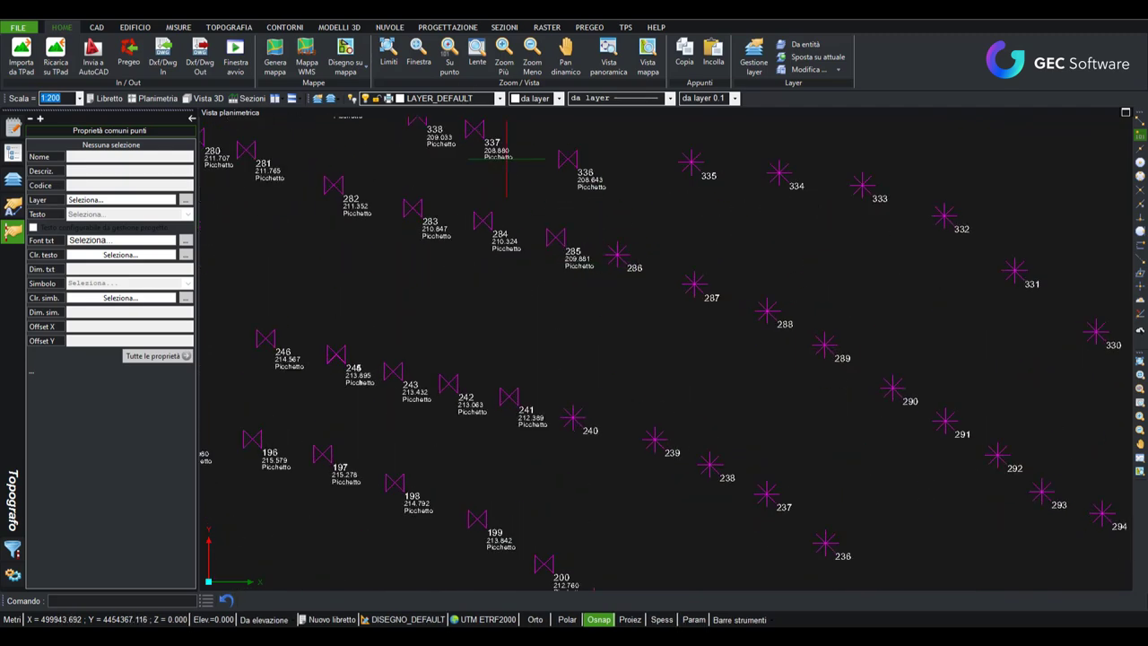
{"action": "scroll", "coordinate": [546, 196], "scroll_direction": "down", "scroll_amount": 3}
{"action": "scroll", "coordinate": [574, 179], "scroll_direction": "down", "scroll_amount": 2}
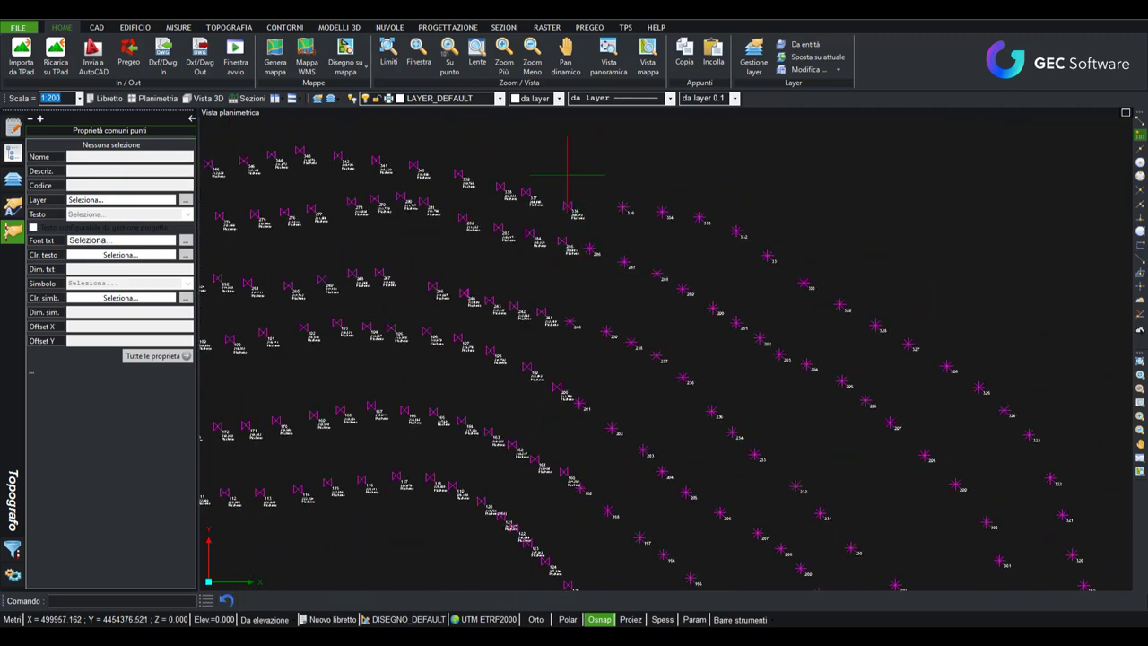
{"action": "scroll", "coordinate": [576, 188], "scroll_direction": "down", "scroll_amount": 2}
{"action": "scroll", "coordinate": [574, 179], "scroll_direction": "down", "scroll_amount": 1}
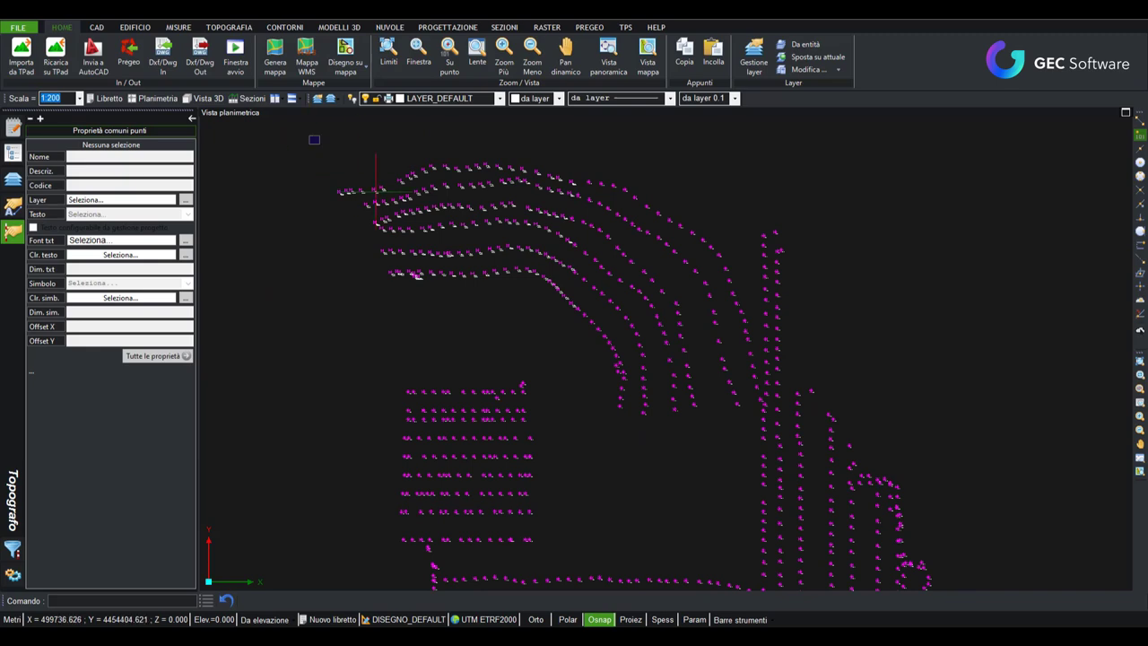
- Window-select the points in the upper curved rows, then clear the selection
{"action": "mouse_move", "coordinate": [310, 136]}
{"action": "left_mouse_down"}
{"action": "mouse_move", "coordinate": [540, 309]}
{"action": "mouse_move", "coordinate": [574, 313]}
{"action": "left_mouse_up"}
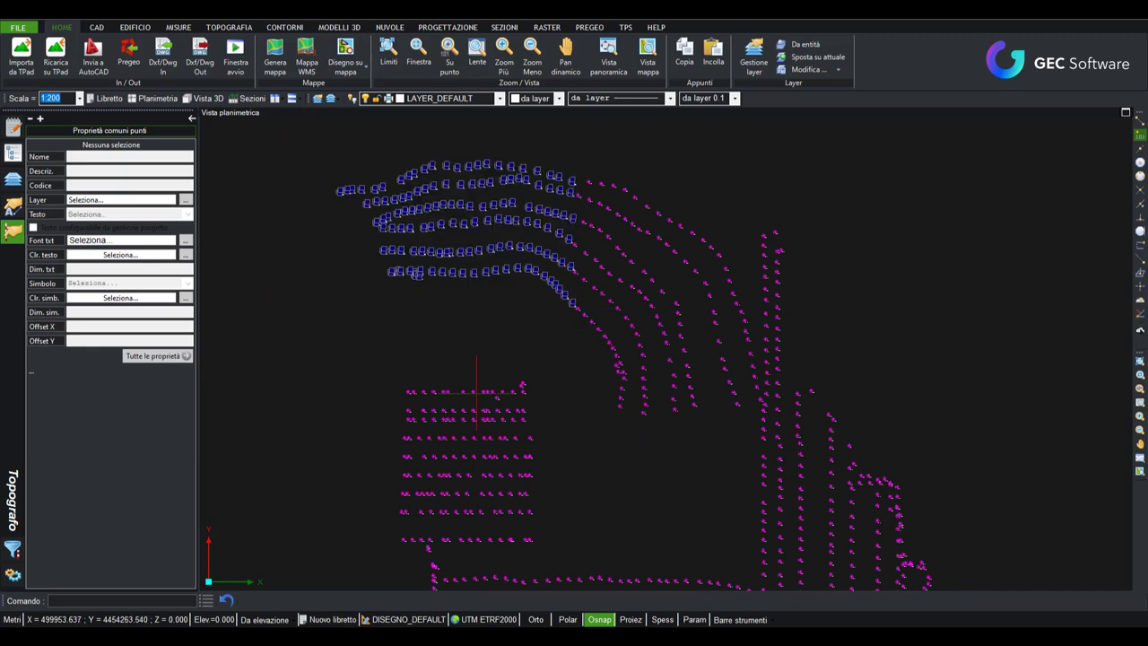
{"action": "scroll", "coordinate": [627, 197], "scroll_direction": "up", "scroll_amount": 1}
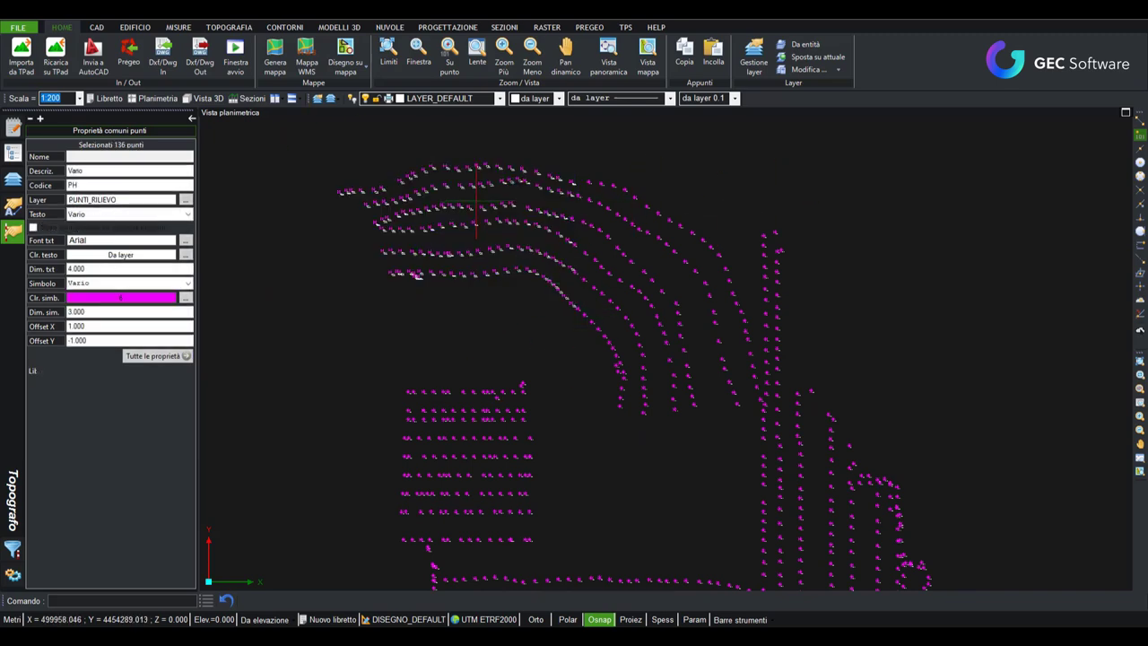
{"action": "scroll", "coordinate": [484, 233], "scroll_direction": "up", "scroll_amount": 2}
{"action": "key", "text": "Escape"}
- Quick-select all survey points whose symbol is Fiocco
{"action": "right_click", "coordinate": [889, 140]}
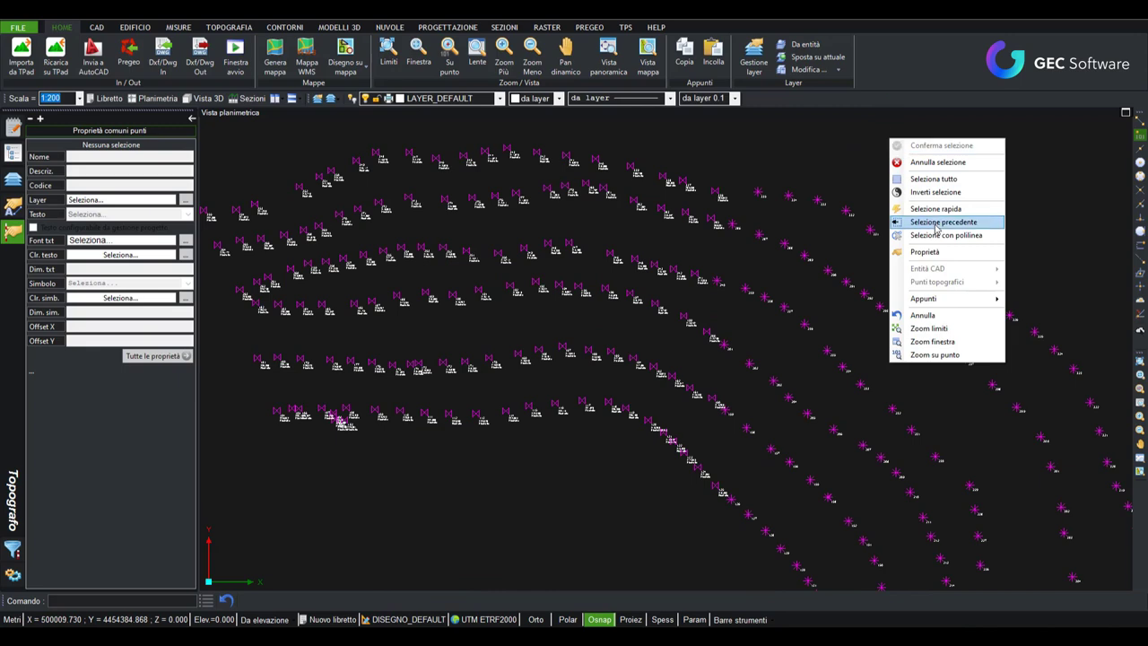
{"action": "left_click", "coordinate": [944, 209]}
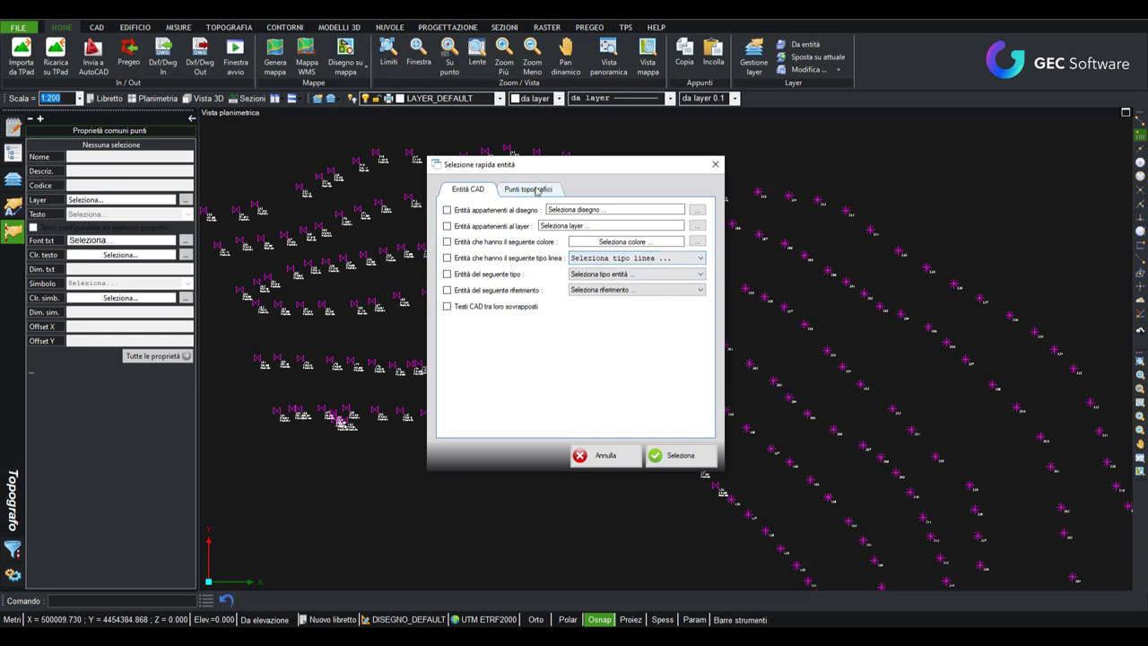
{"action": "left_click", "coordinate": [538, 192]}
{"action": "left_click", "coordinate": [447, 249]}
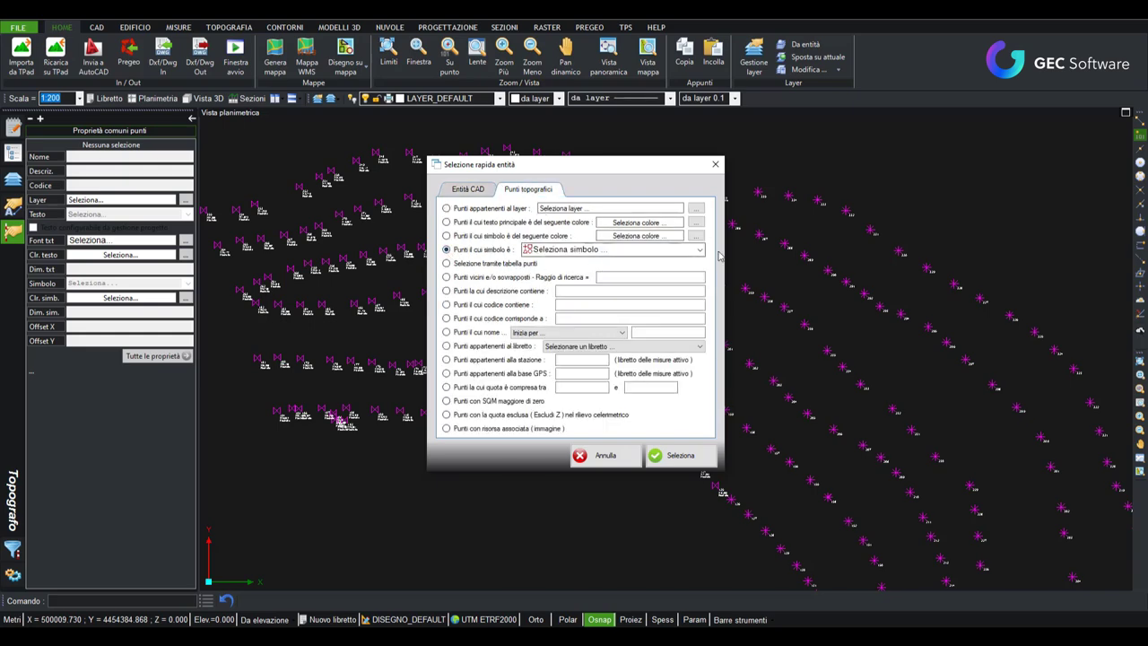
{"action": "left_click", "coordinate": [574, 250]}
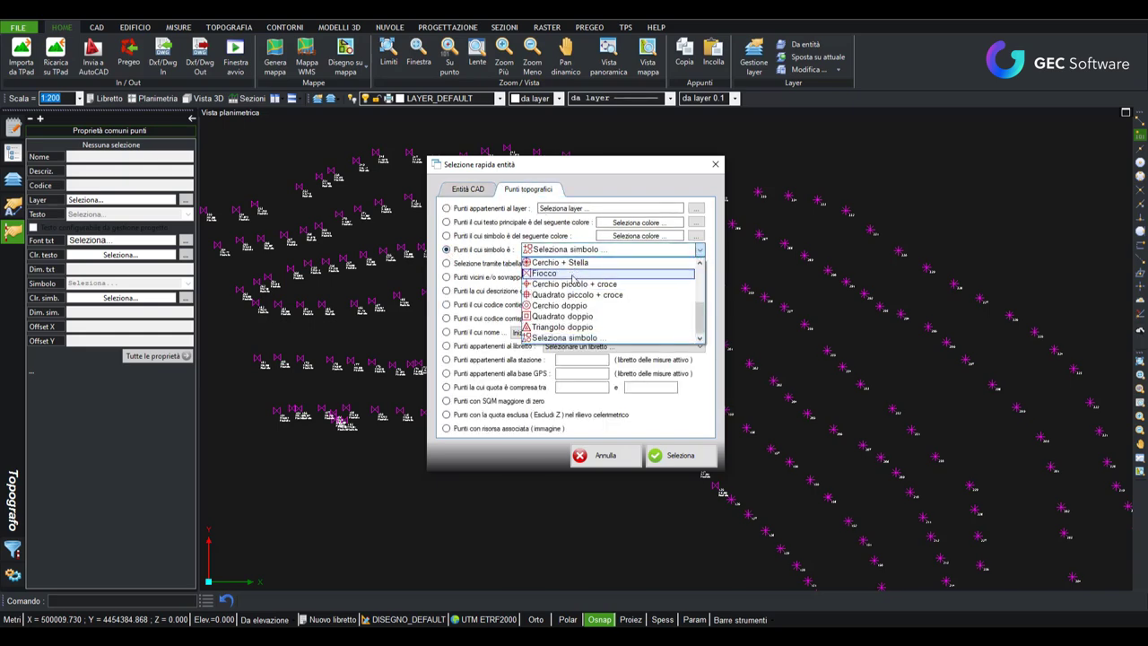
{"action": "left_click", "coordinate": [572, 274]}
{"action": "left_click", "coordinate": [675, 455]}
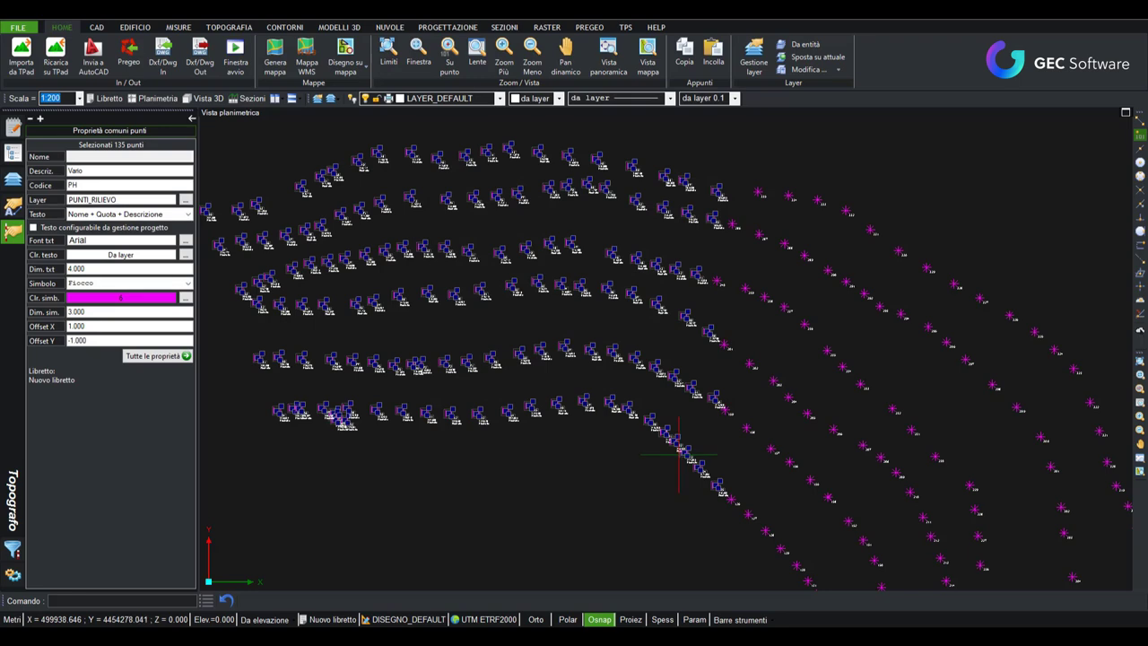
- Set the symbol colour of the selected Fiocco points to green (colour 3)
{"action": "left_click", "coordinate": [188, 298]}
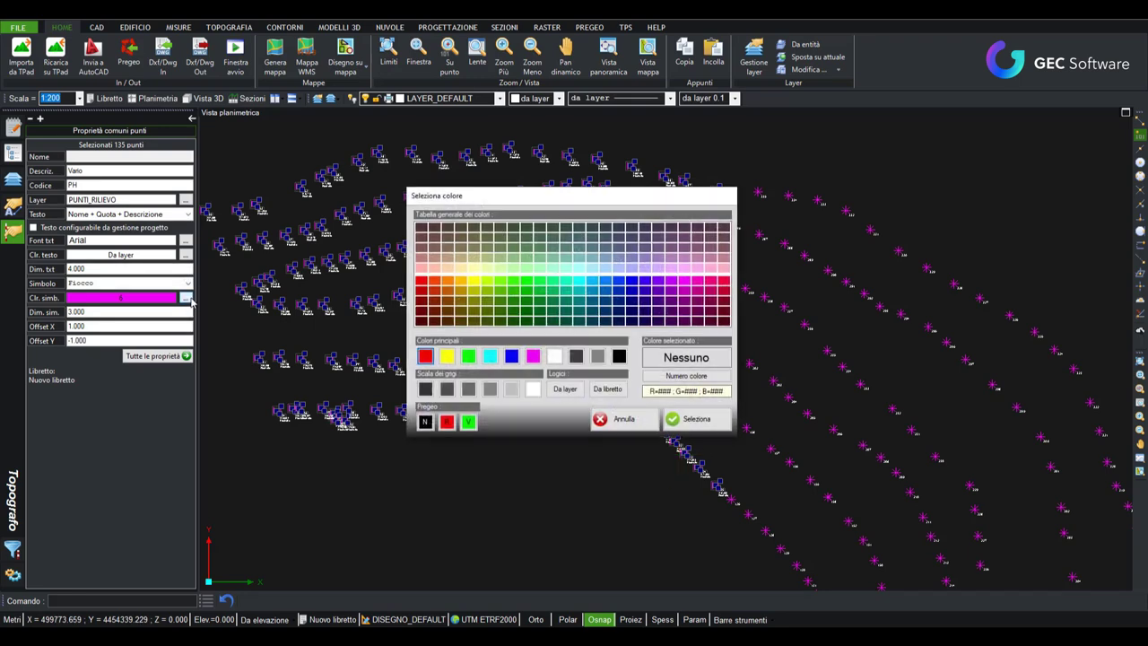
{"action": "left_click", "coordinate": [466, 358]}
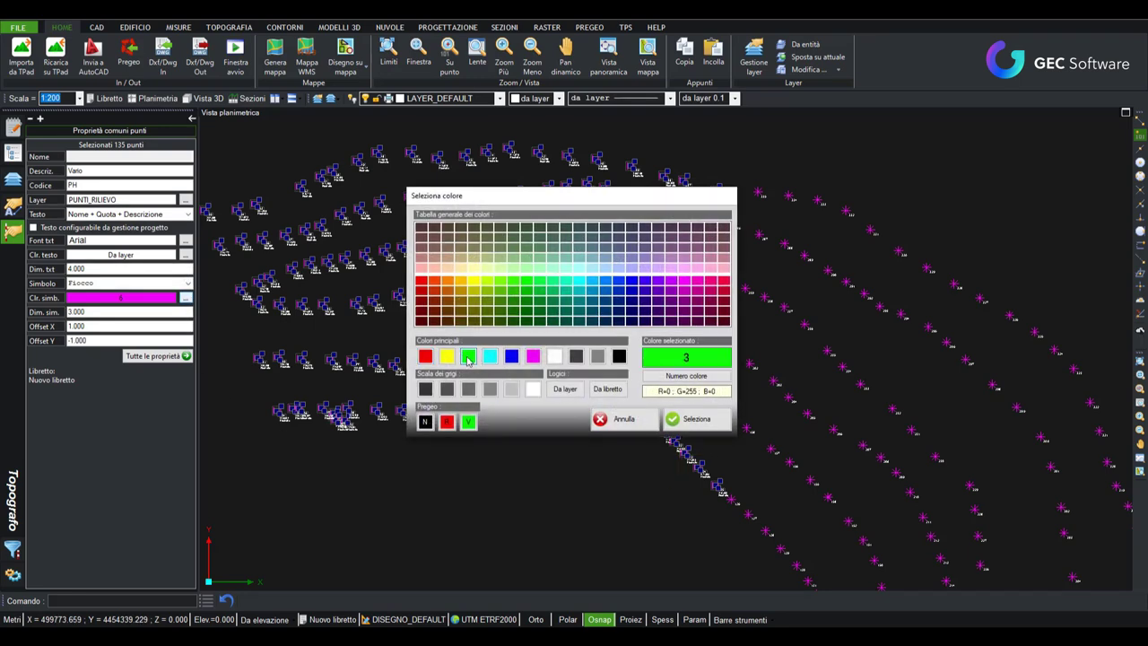
{"action": "left_click", "coordinate": [689, 420]}
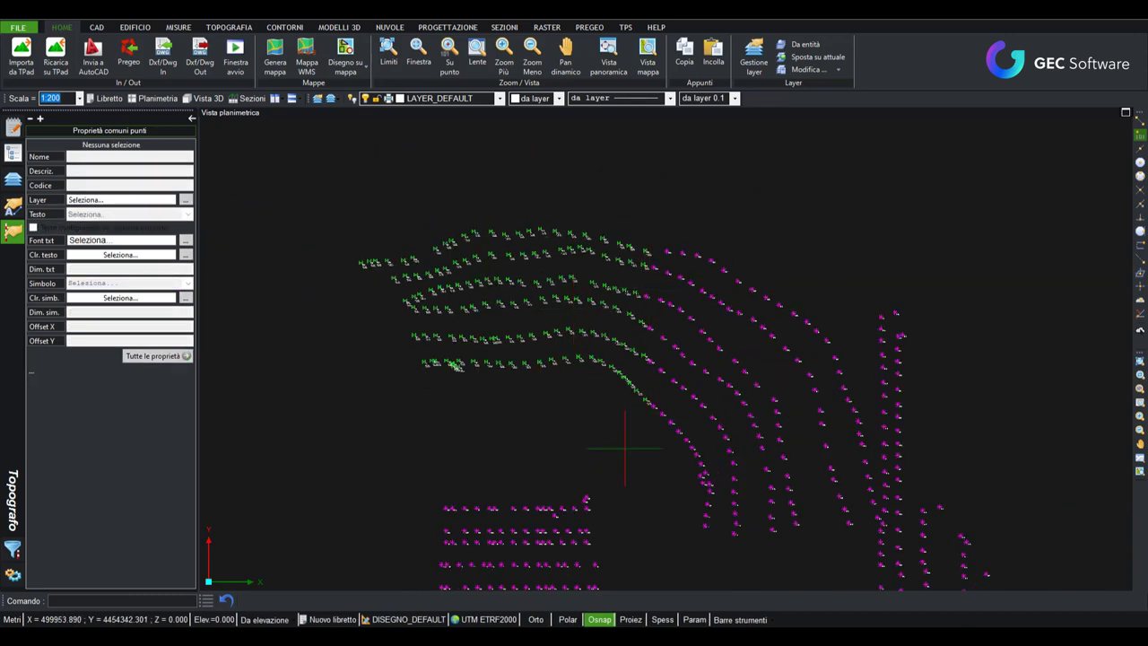
- Zoom out and pan to show all green and magenta points, then bring up the CAD tools
{"action": "scroll", "coordinate": [640, 294], "scroll_direction": "up", "scroll_amount": 3}
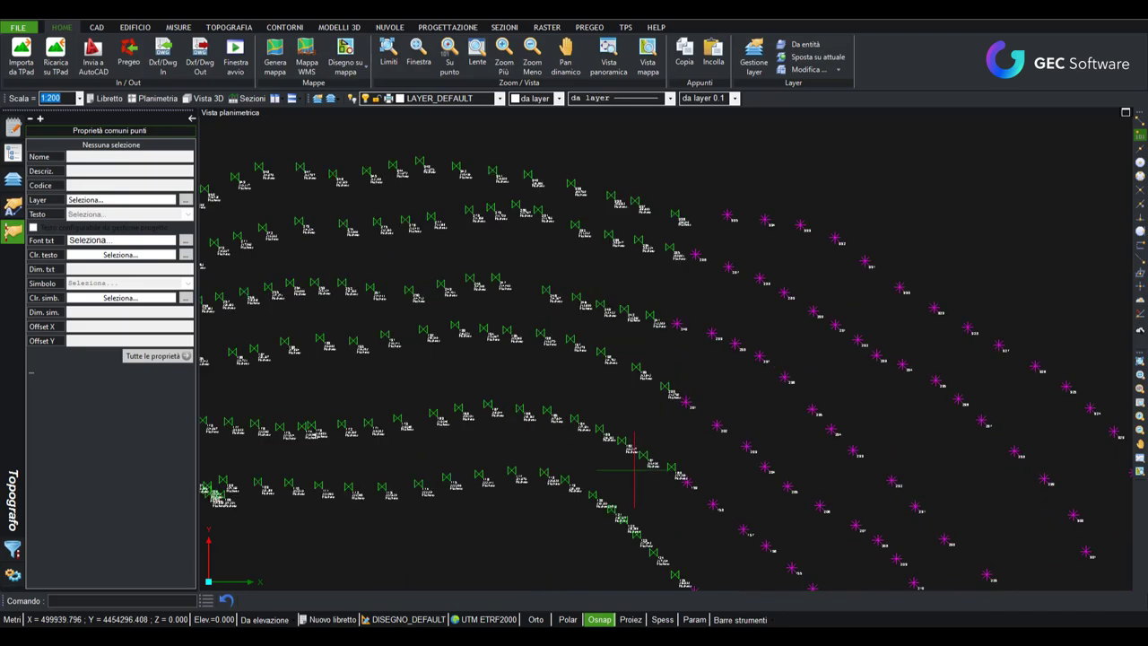
{"action": "scroll", "coordinate": [635, 404], "scroll_direction": "down", "scroll_amount": 2}
{"action": "scroll", "coordinate": [659, 386], "scroll_direction": "down", "scroll_amount": 2}
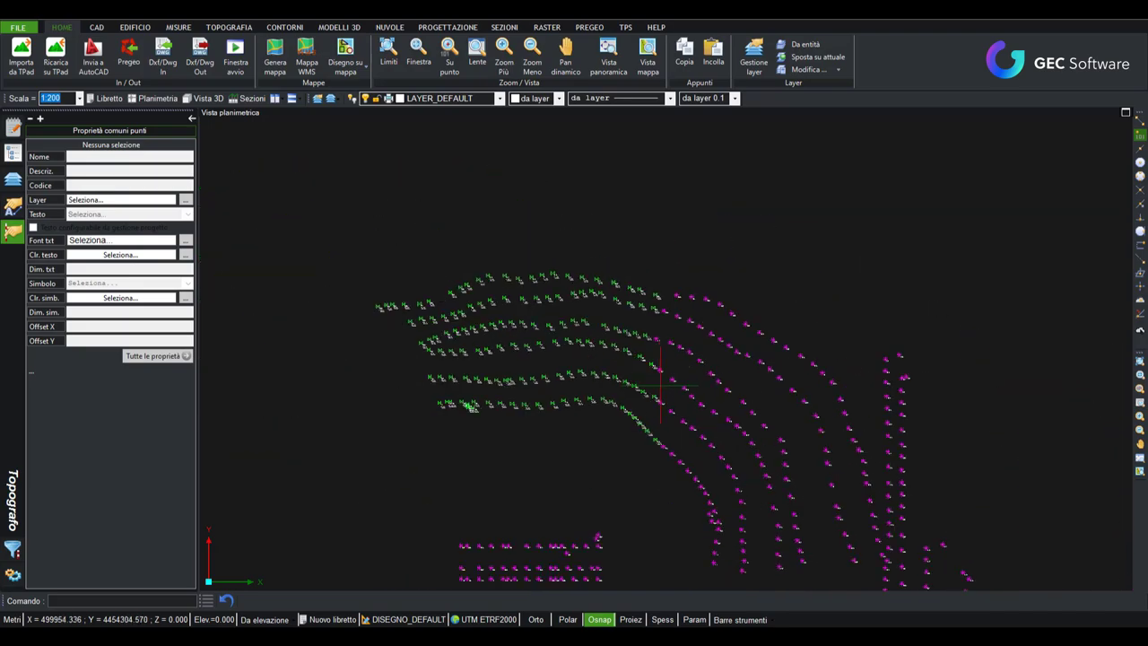
{"action": "middle_click_drag", "start_coordinate": [661, 385], "coordinate": [607, 242]}
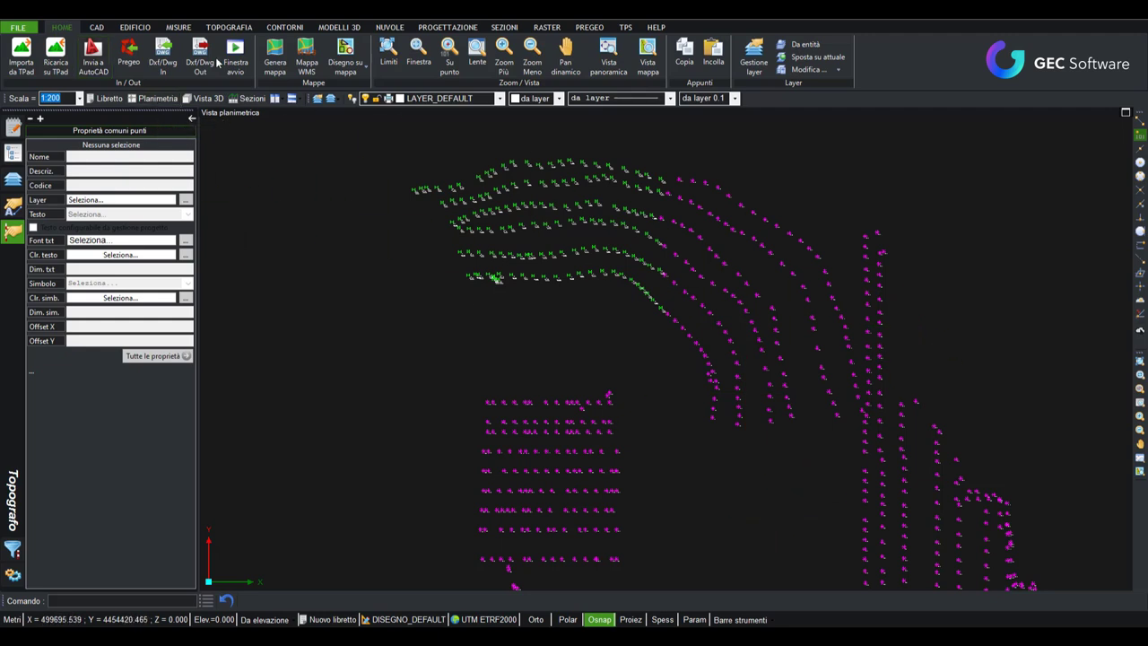
{"action": "left_click", "coordinate": [96, 27]}
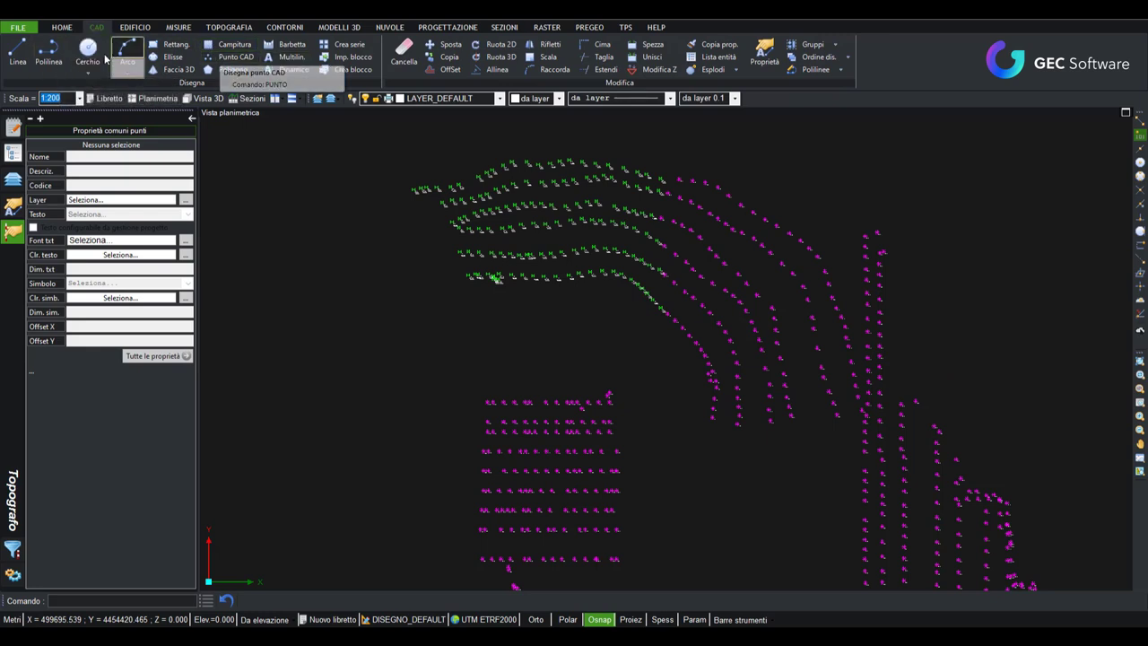
{"action": "left_click", "coordinate": [48, 56]}
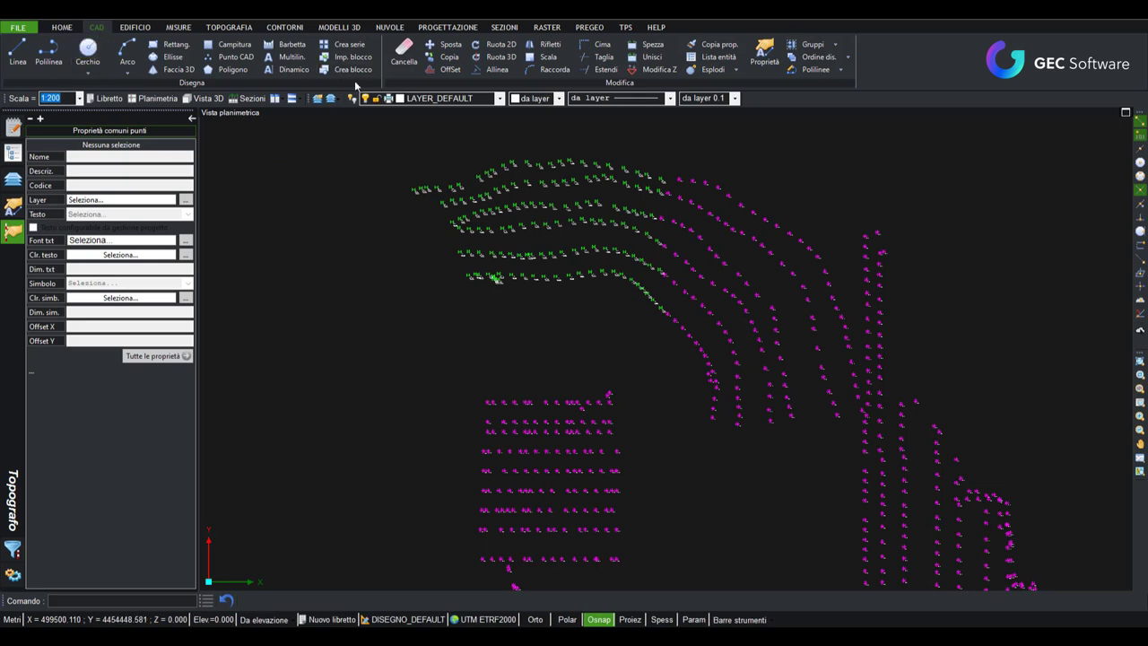
- Add a new layer named RACCORDO, coloured blue, and set it as the current layer
{"action": "left_click", "coordinate": [330, 99]}
{"action": "left_click", "coordinate": [315, 166]}
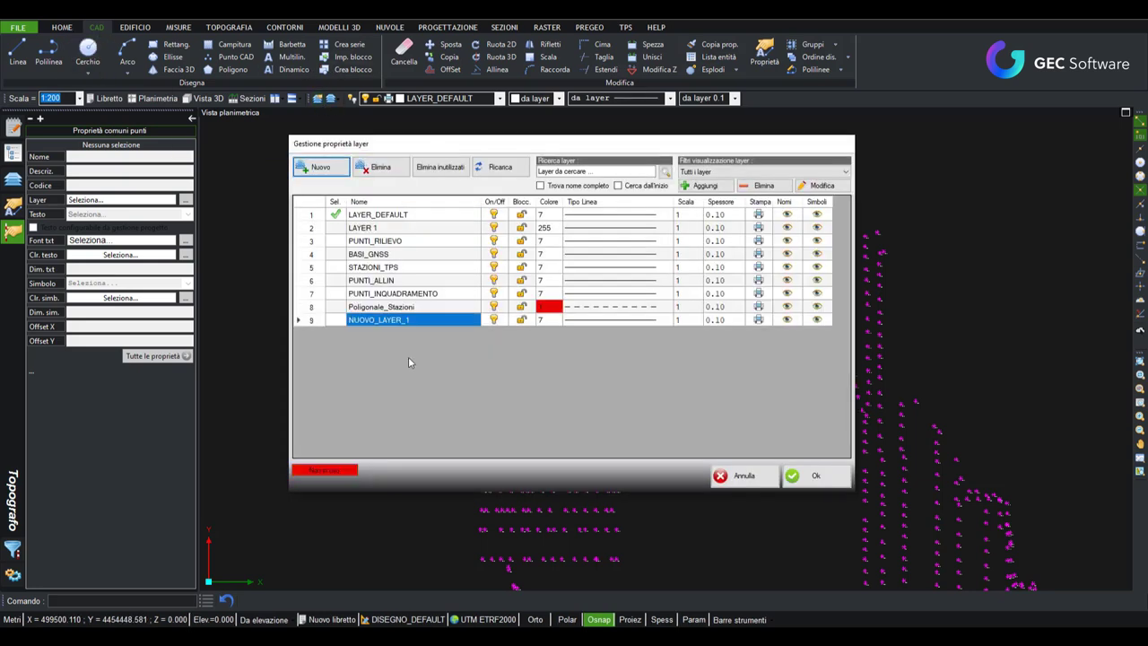
{"action": "left_click", "coordinate": [415, 307]}
{"action": "double_click", "coordinate": [416, 320]}
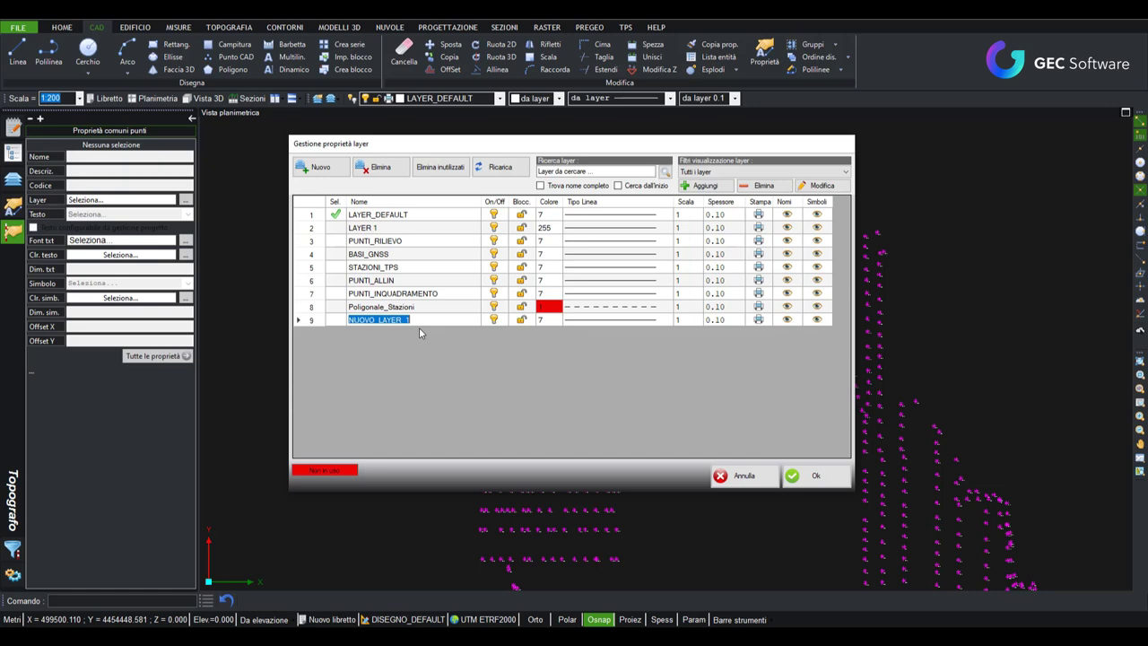
{"action": "type", "text": "rac"}
{"action": "type", "text": "cordo"}
{"action": "left_click", "coordinate": [548, 319]}
{"action": "left_click", "coordinate": [509, 355]}
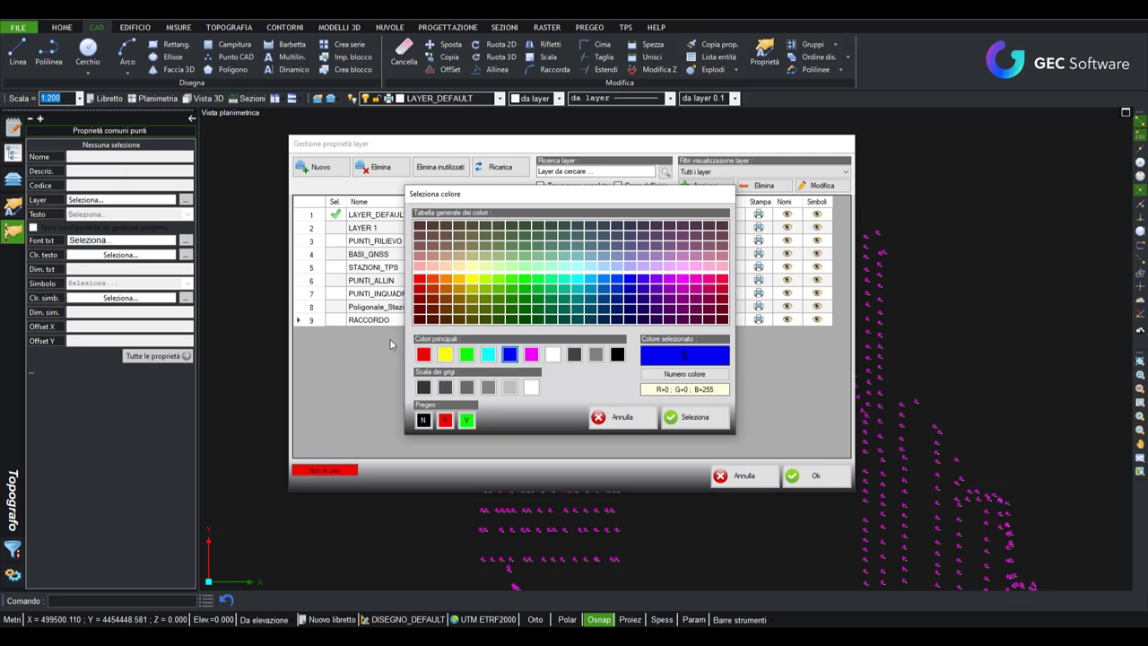
{"action": "left_click", "coordinate": [692, 420]}
{"action": "left_click", "coordinate": [335, 319]}
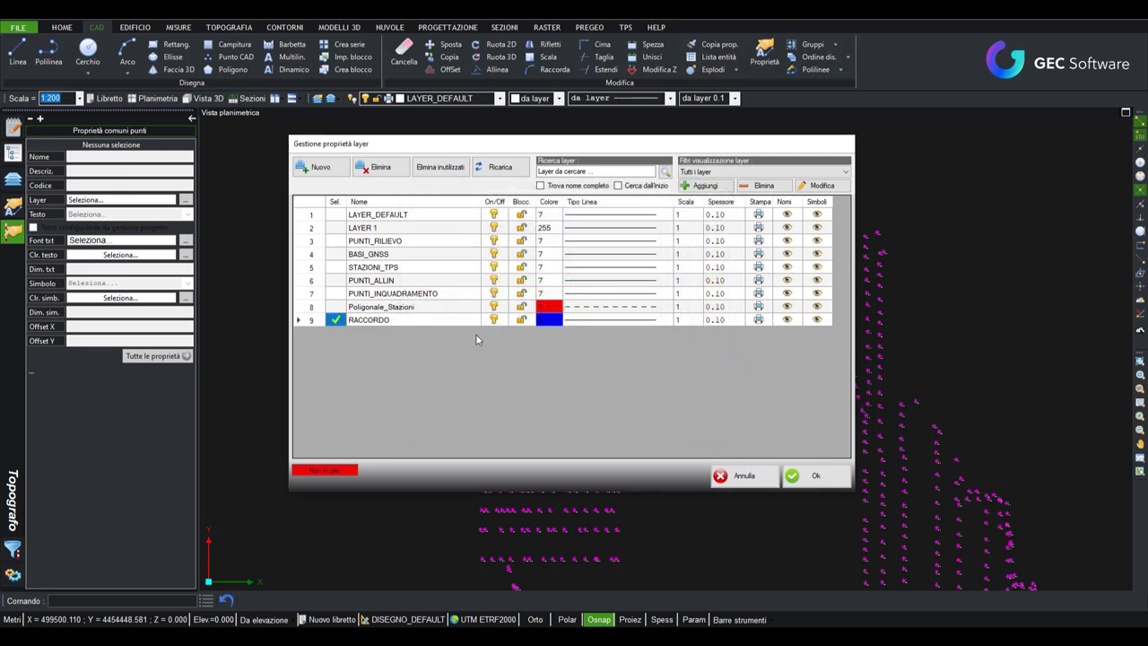
- Draw a RACCORDO polyline through survey points 353, 352, 350, 349 and 348
{"action": "left_click", "coordinate": [815, 475]}
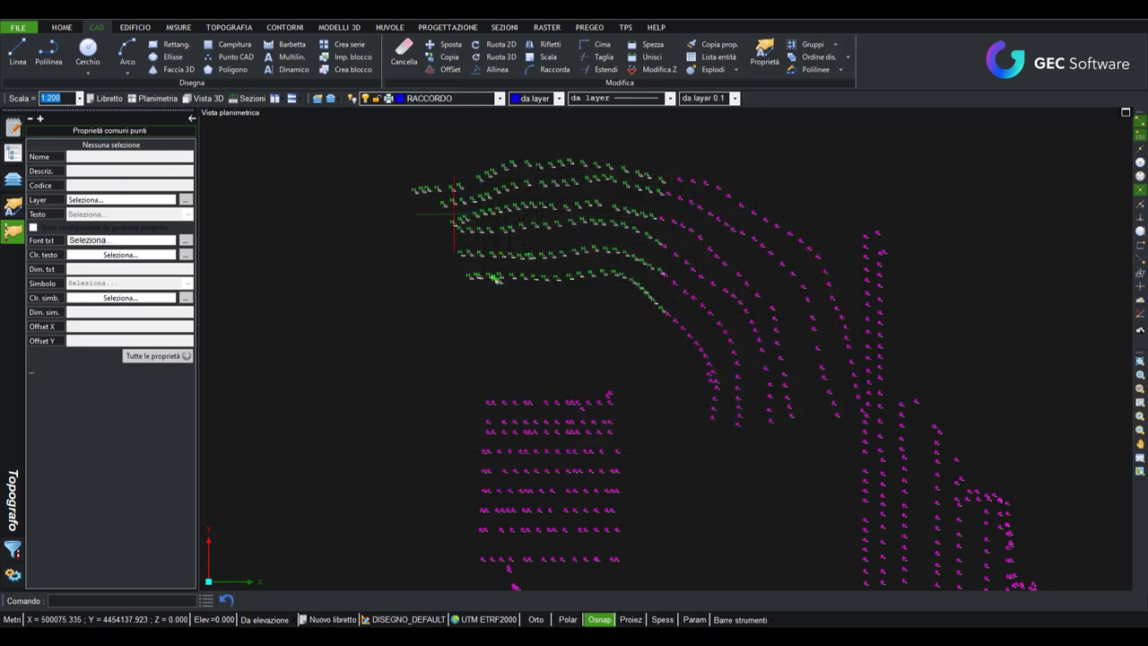
{"action": "left_click", "coordinate": [26, 61]}
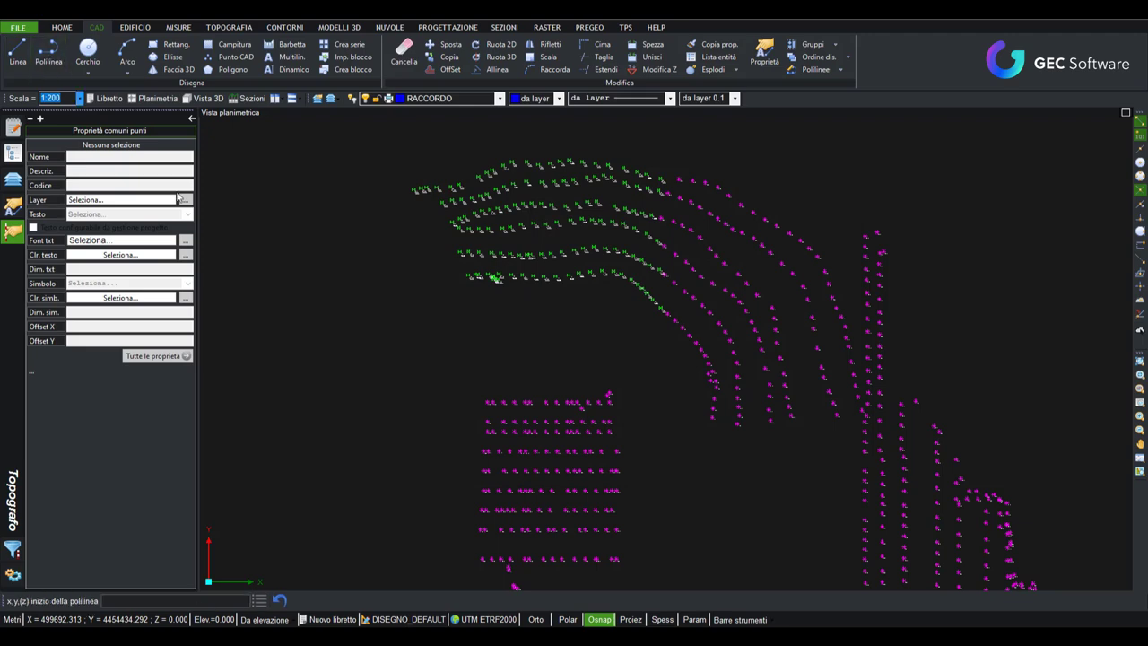
{"action": "scroll", "coordinate": [445, 255], "scroll_direction": "up", "scroll_amount": 5}
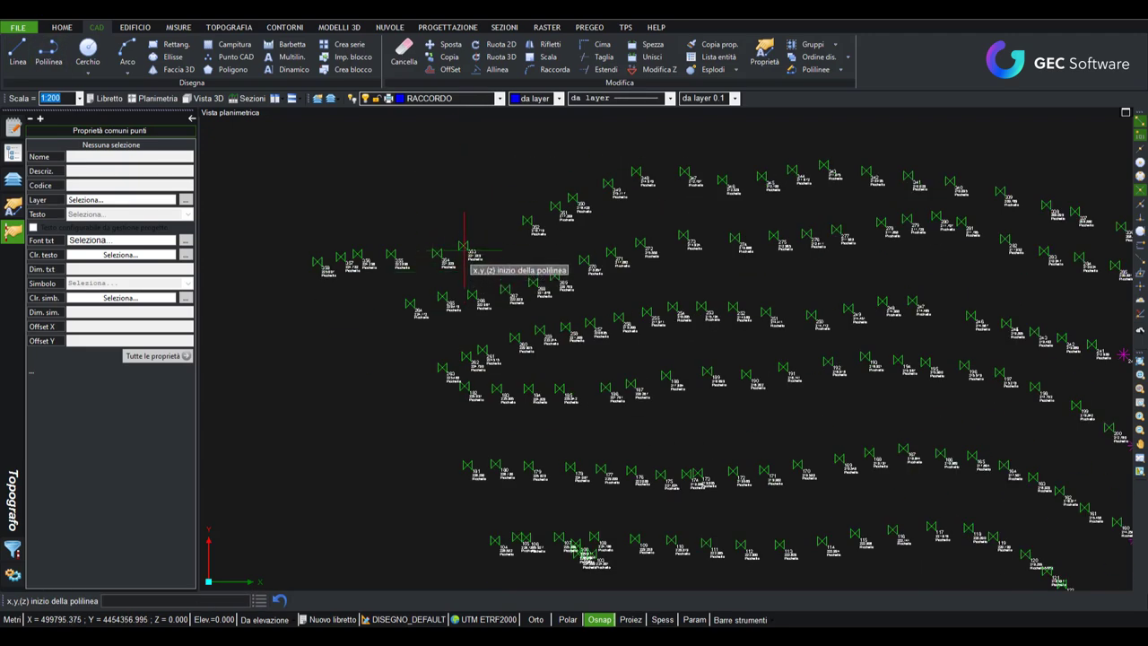
{"action": "scroll", "coordinate": [461, 243], "scroll_direction": "up", "scroll_amount": 3}
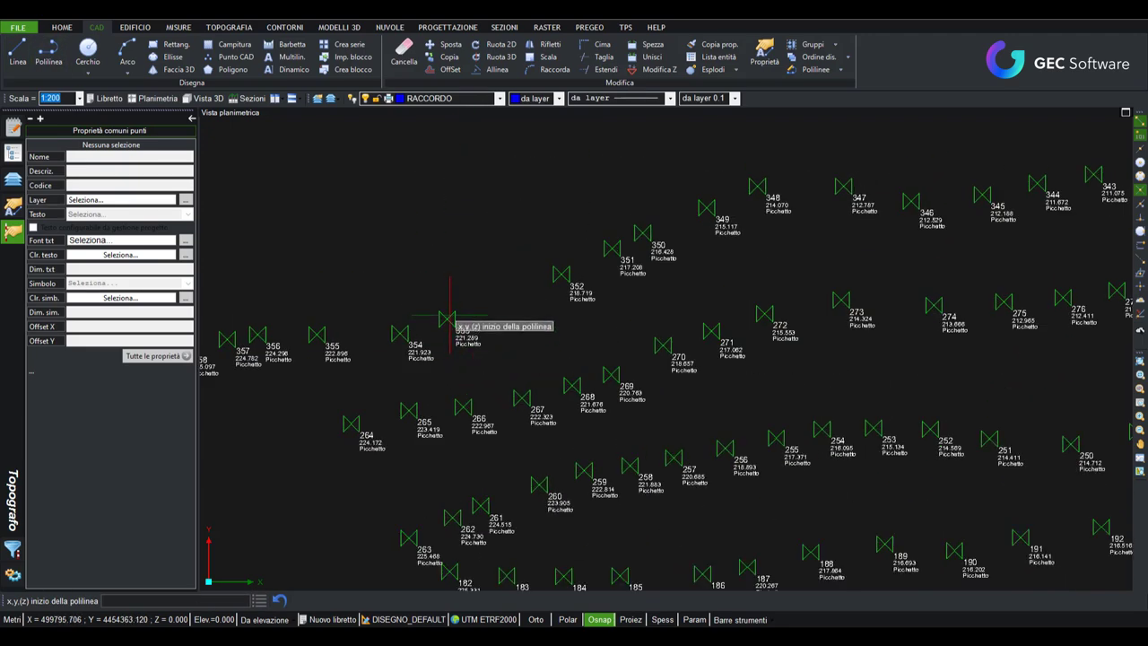
{"action": "left_click", "coordinate": [447, 320]}
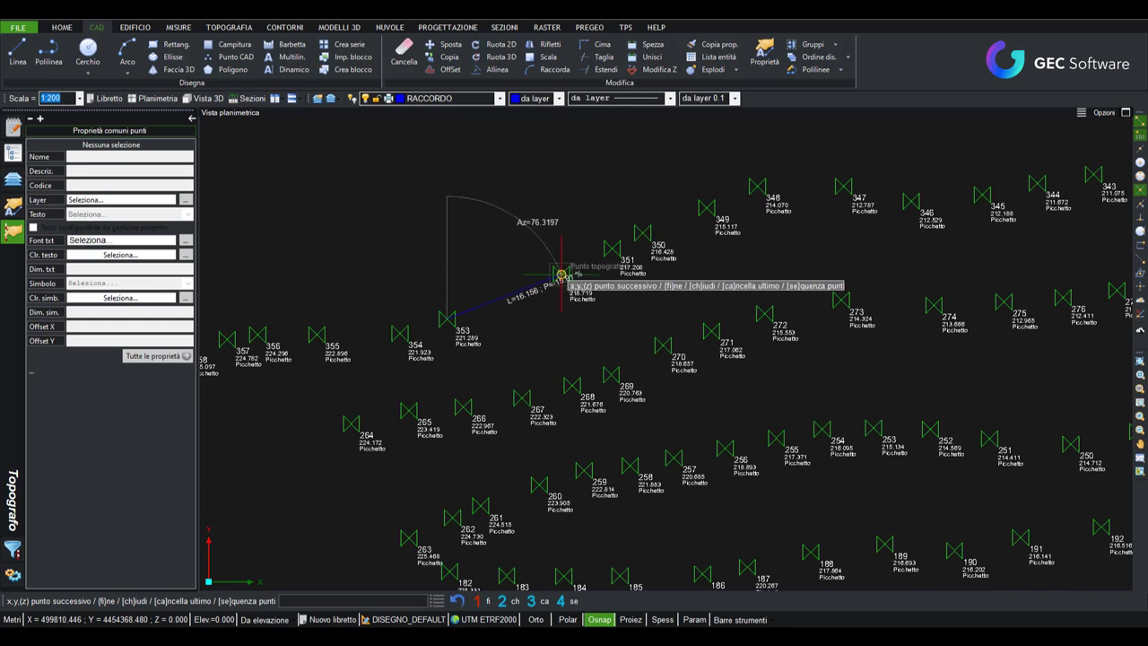
{"action": "left_click", "coordinate": [559, 272]}
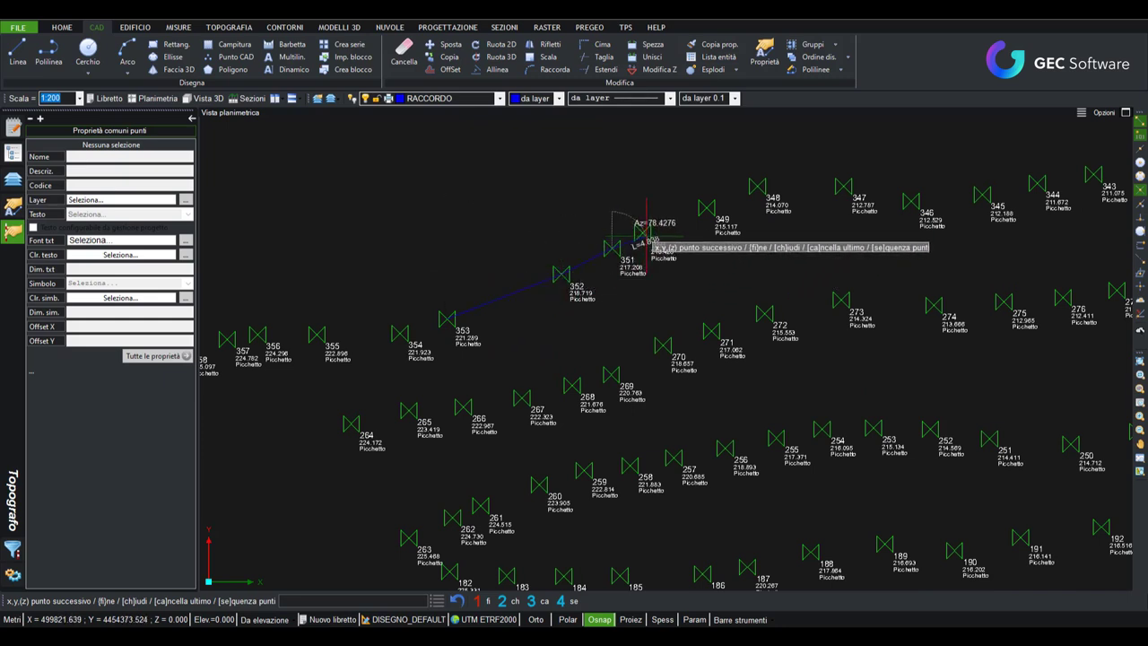
{"action": "left_click", "coordinate": [642, 232]}
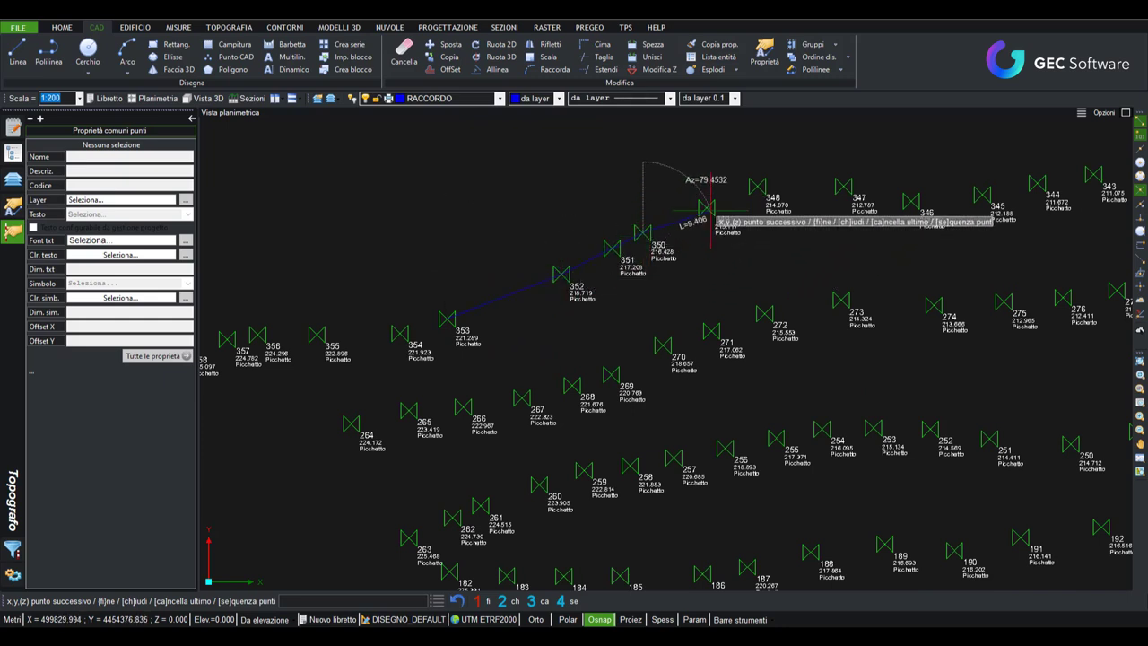
{"action": "left_click", "coordinate": [705, 213]}
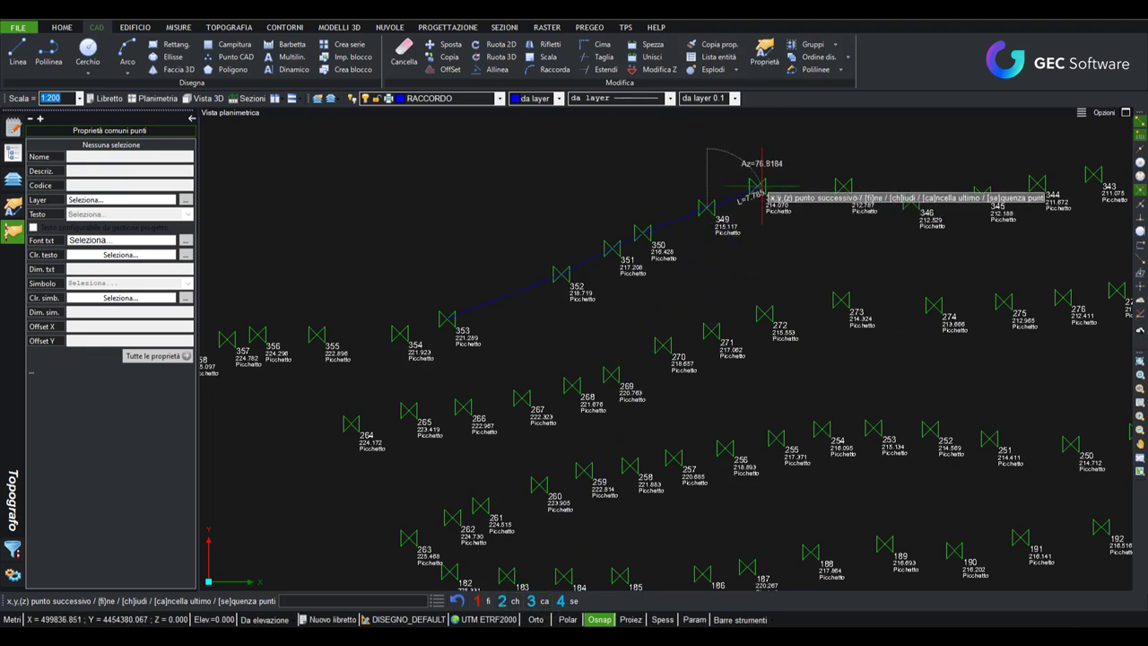
{"action": "left_click", "coordinate": [761, 193]}
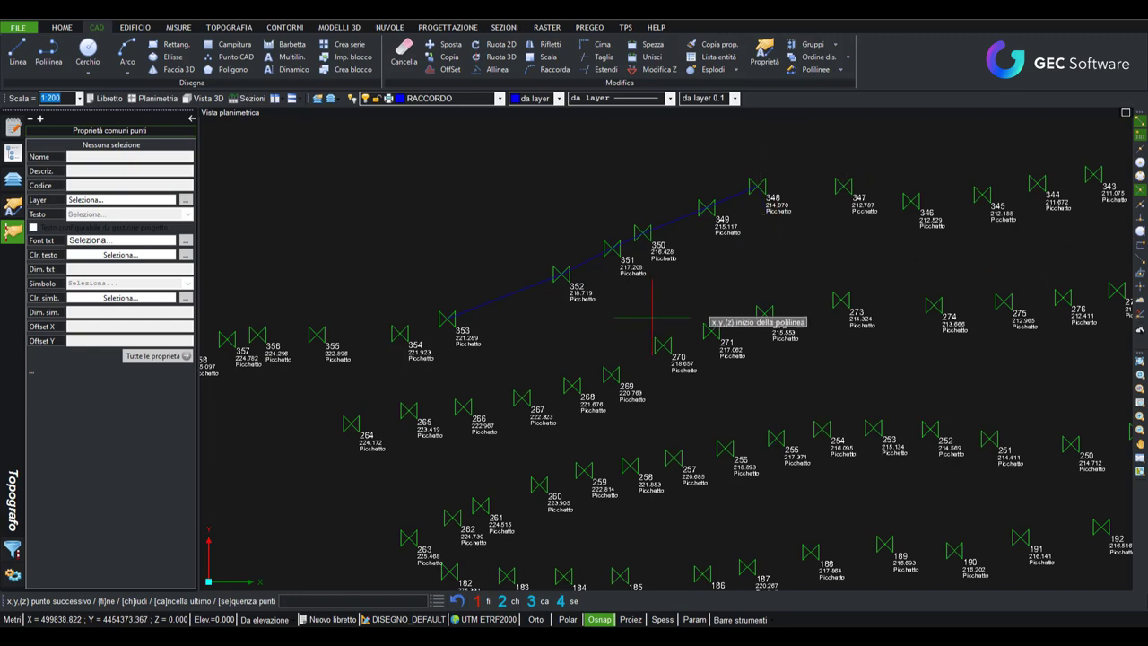
{"action": "key", "text": "Return"}
{"action": "scroll", "coordinate": [709, 313], "scroll_direction": "down", "scroll_amount": 3}
{"action": "scroll", "coordinate": [622, 387], "scroll_direction": "down", "scroll_amount": 2}
{"action": "middle_click_drag", "start_coordinate": [798, 431], "coordinate": [588, 307]}
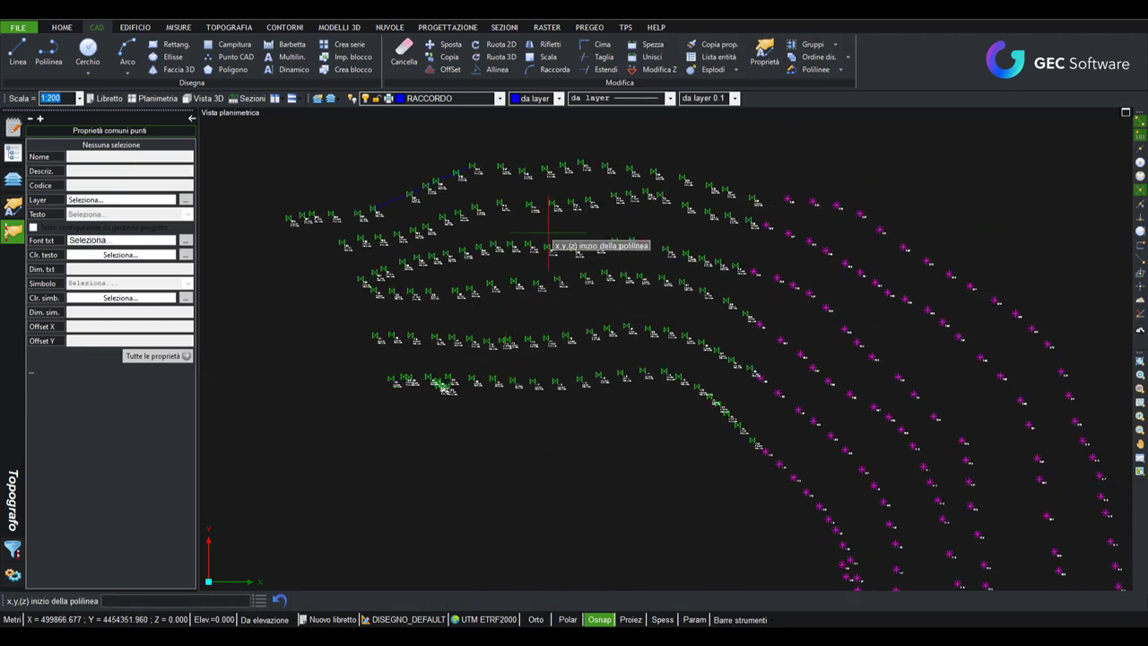
- Open the Punti COGO dropdown on the TOPOGRAFIA ribbon tab
{"action": "left_click", "coordinate": [233, 28]}
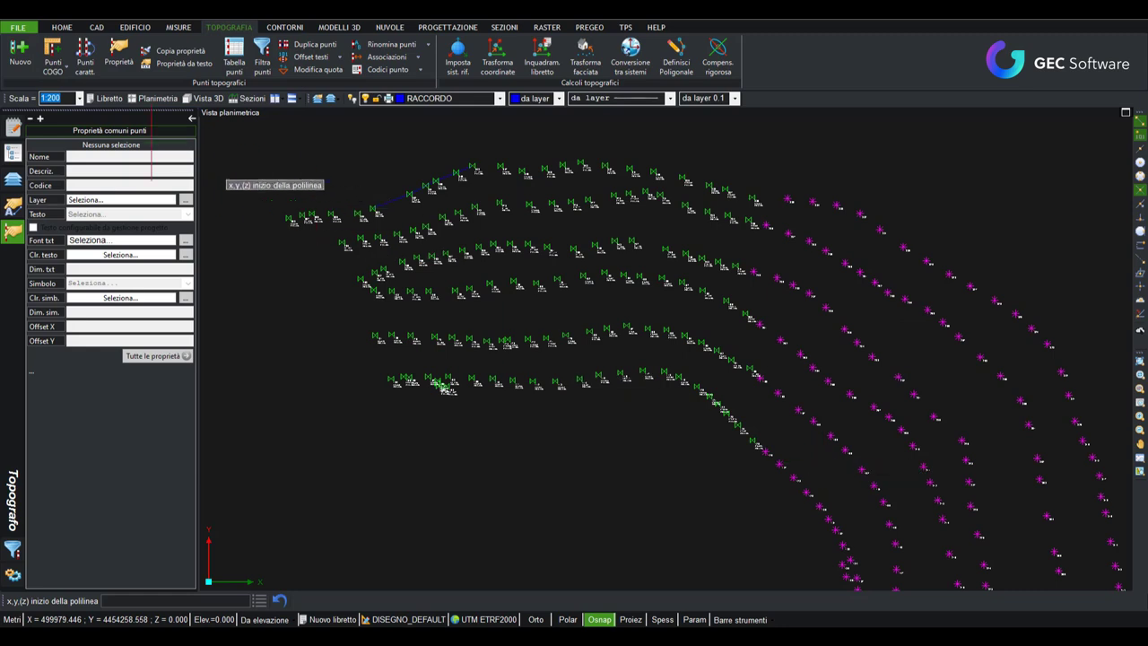
{"action": "left_click", "coordinate": [65, 69]}
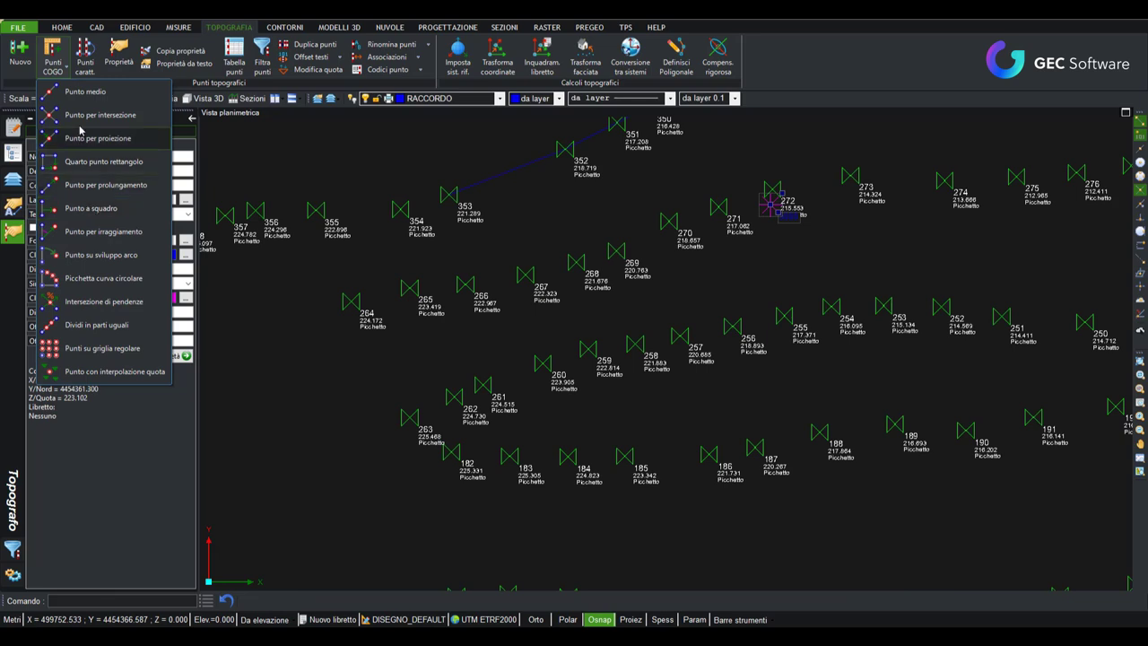
- Create midpoint 3001 between points 355 and 265, description Chiodo, code CH, then select it to check
{"action": "left_click", "coordinate": [86, 91]}
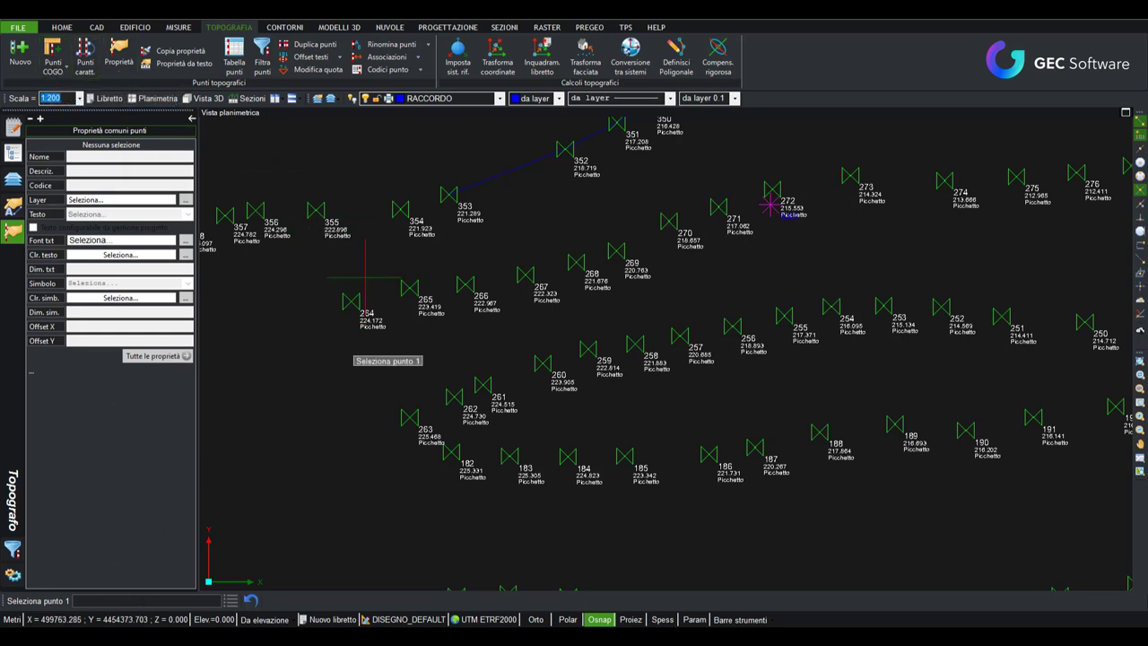
{"action": "left_click", "coordinate": [315, 209]}
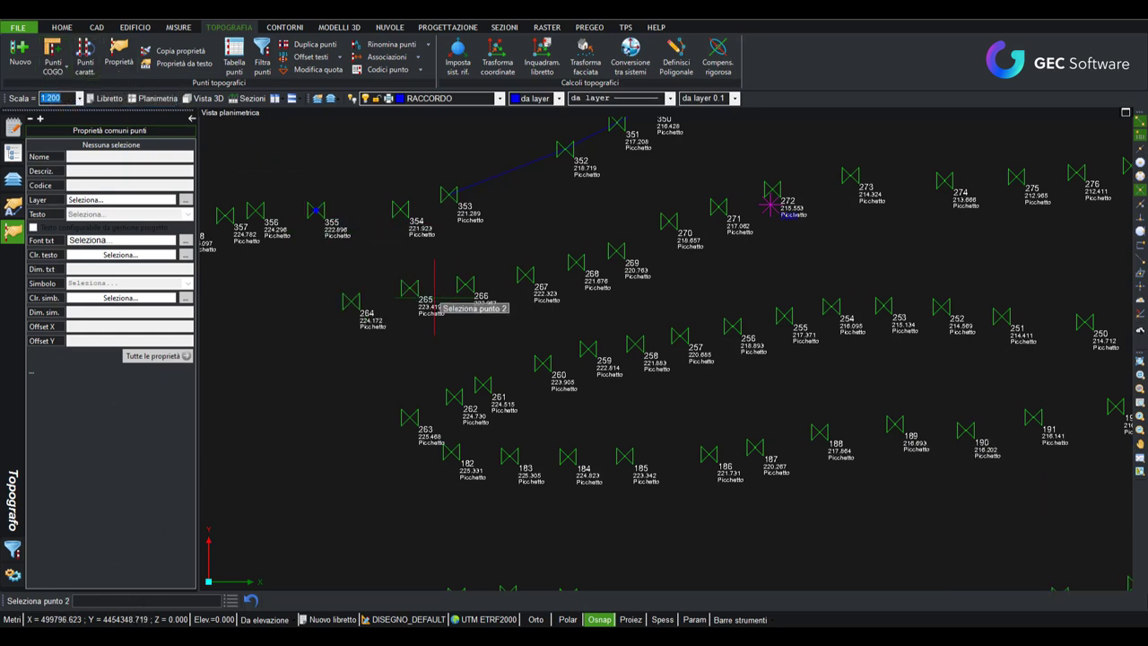
{"action": "left_click", "coordinate": [409, 288]}
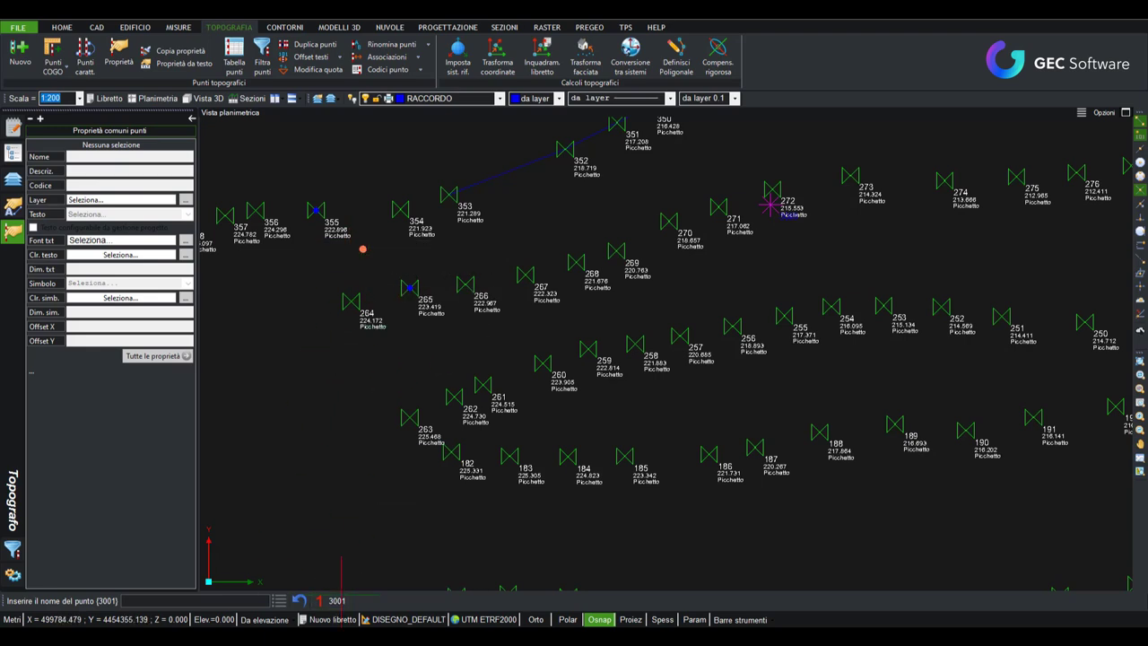
{"action": "left_click", "coordinate": [334, 600]}
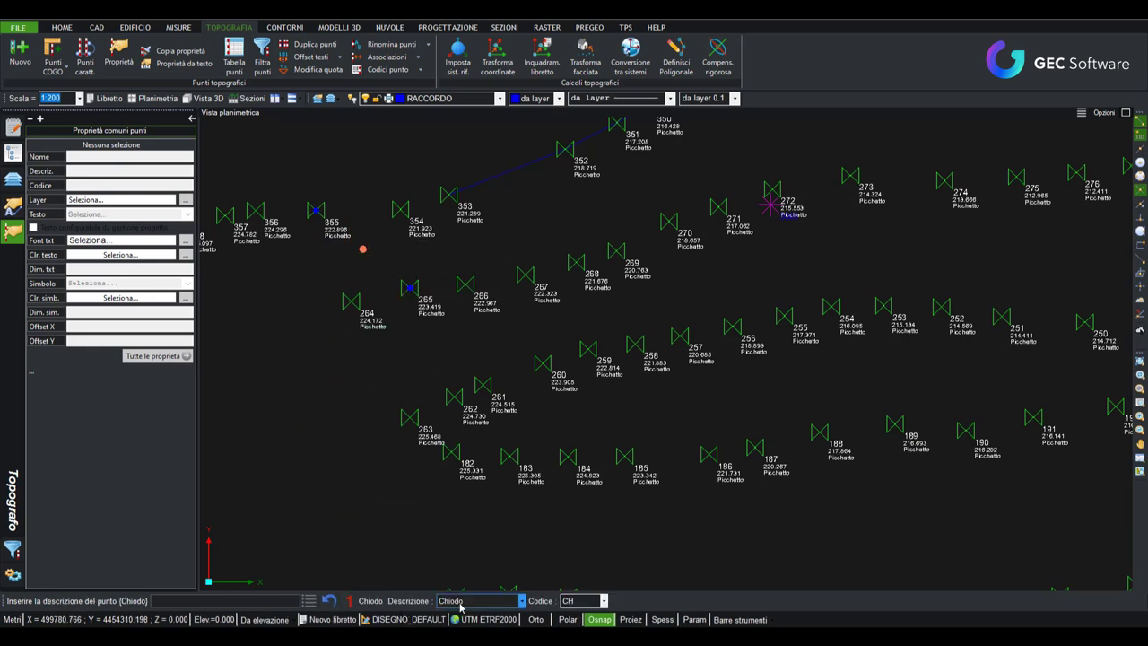
{"action": "left_click", "coordinate": [367, 603]}
{"action": "left_click", "coordinate": [328, 603]}
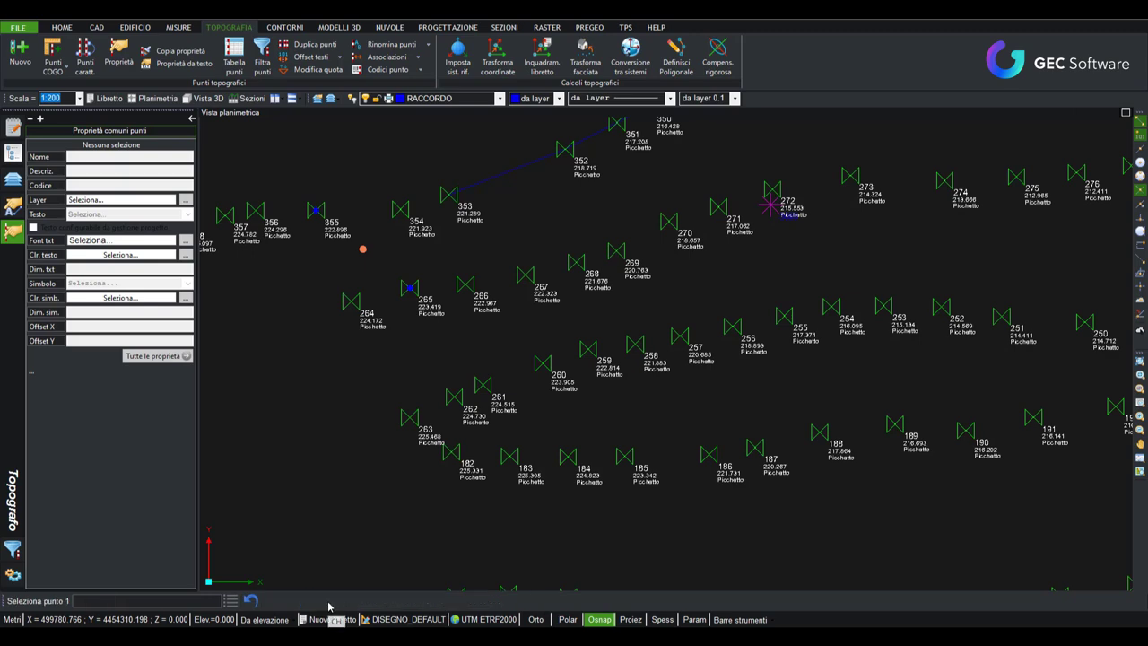
{"action": "scroll", "coordinate": [366, 263], "scroll_direction": "up", "scroll_amount": 2}
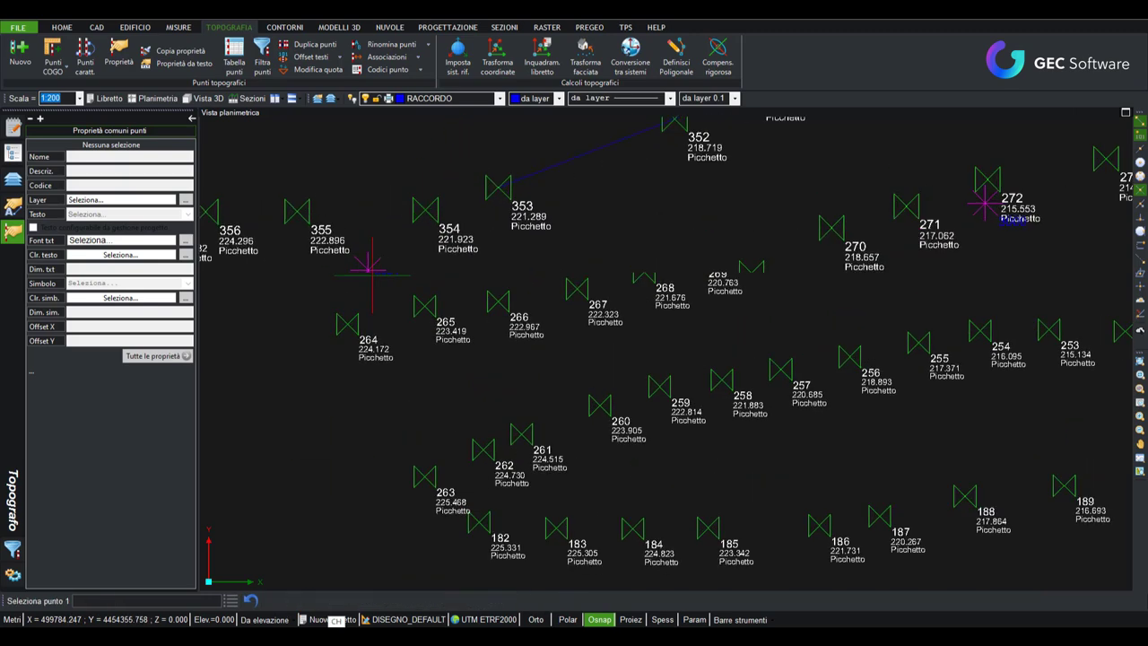
{"action": "mouse_move", "coordinate": [368, 269]}
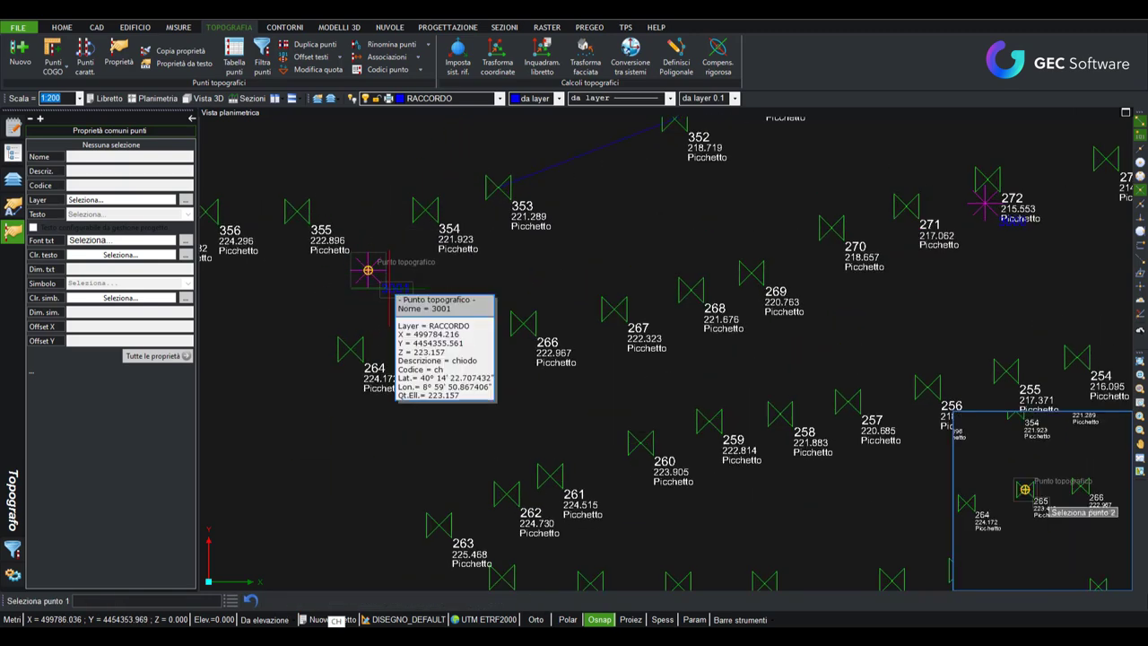
{"action": "left_click", "coordinate": [391, 287]}
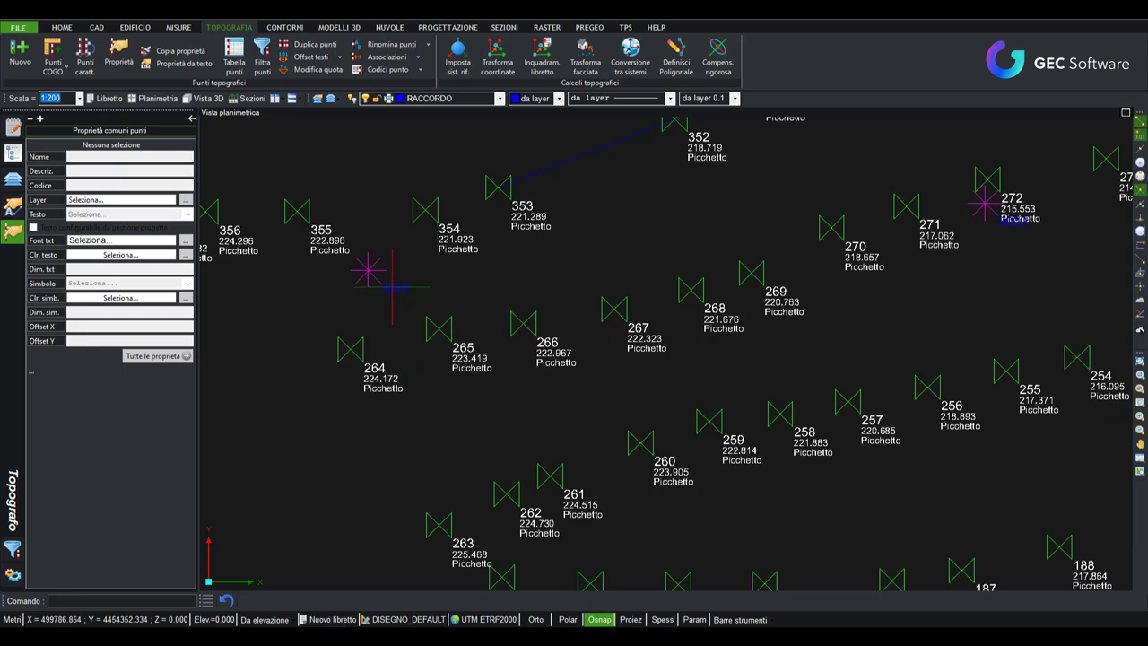